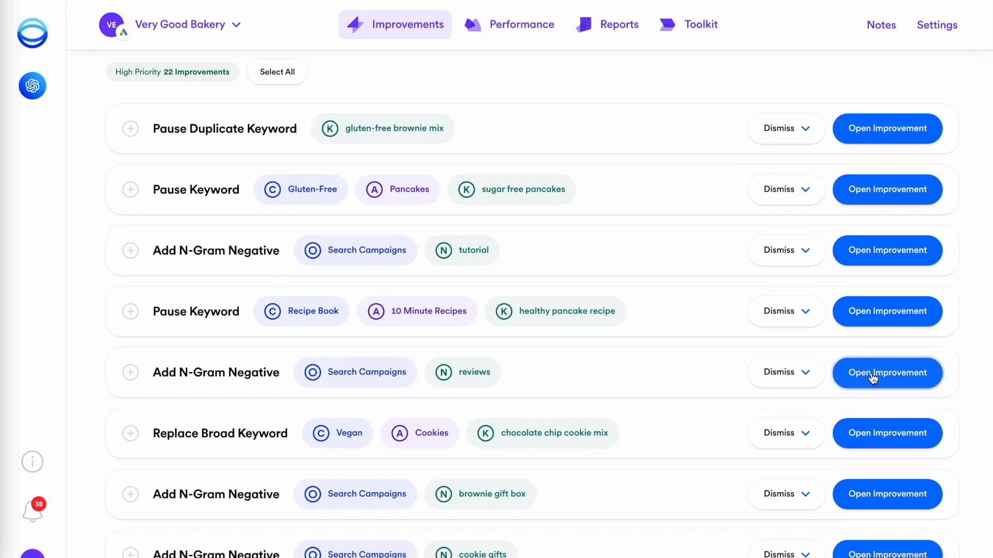
Step: Open the 'reviews' N-Gram Negative improvement and review its $462.26 cost and $231.13 CPA figures
click(869, 374)
scroll(852, 71, down, 8)
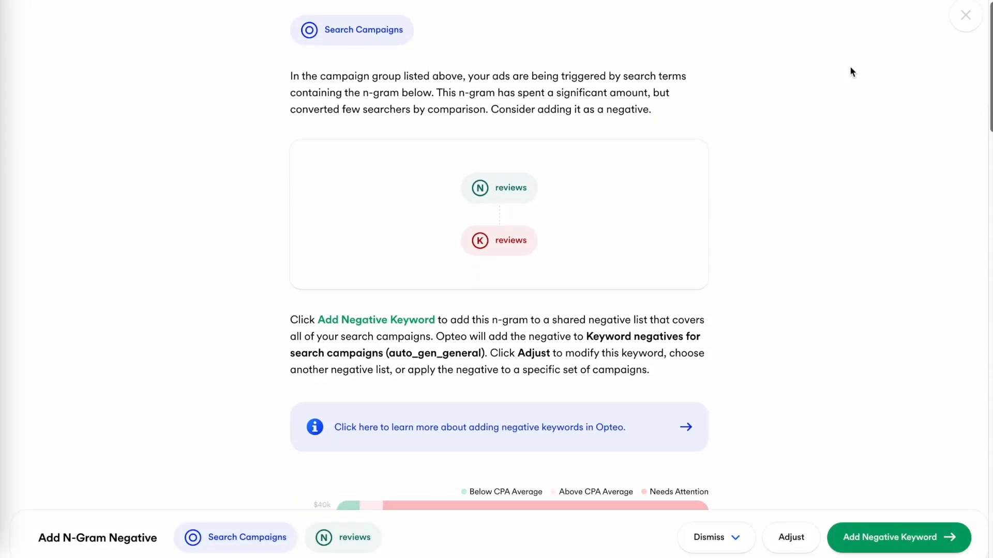
scroll(851, 68, down, 10)
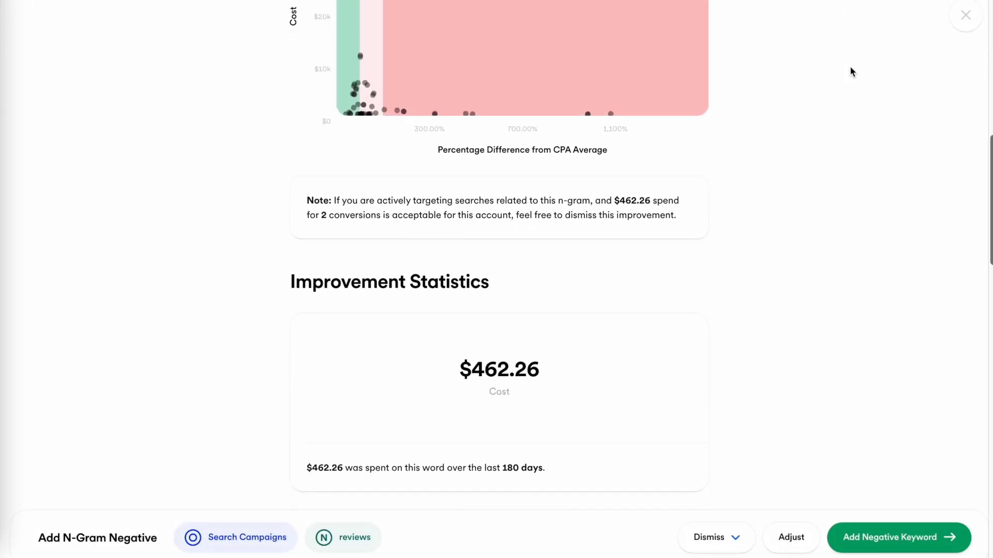
scroll(852, 71, down, 12)
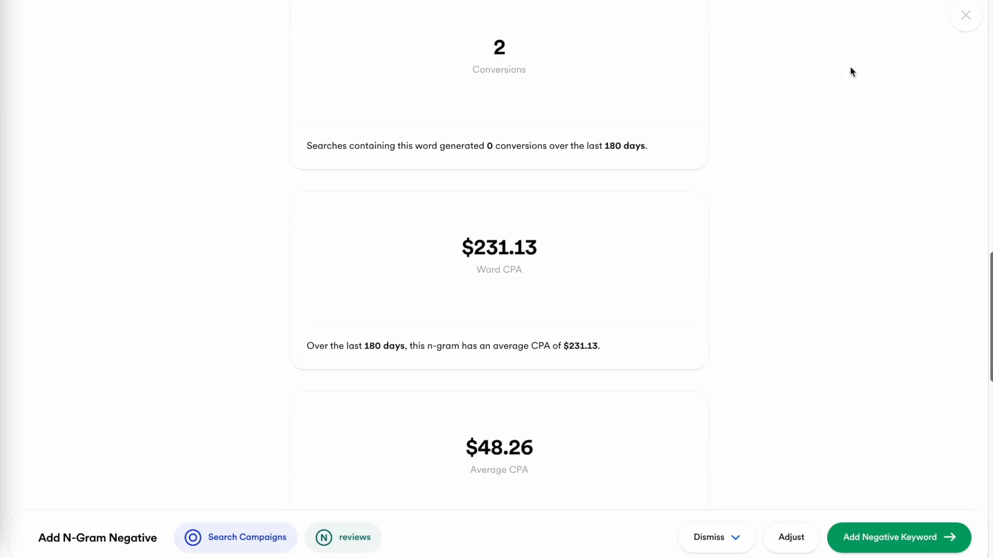
scroll(851, 72, down, 5)
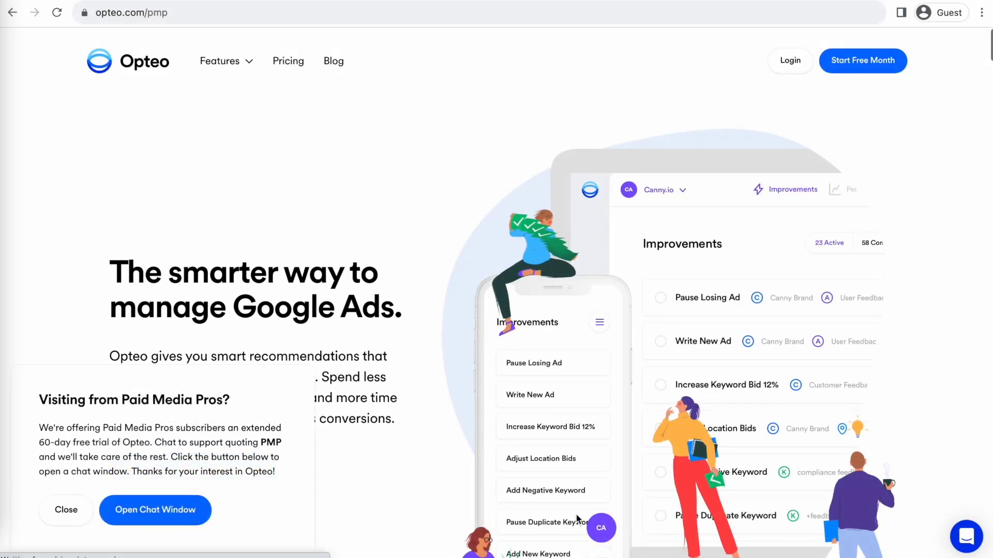
Step: Enter an email address in the Opteo chat and send it for the 60-day trial
click(862, 488)
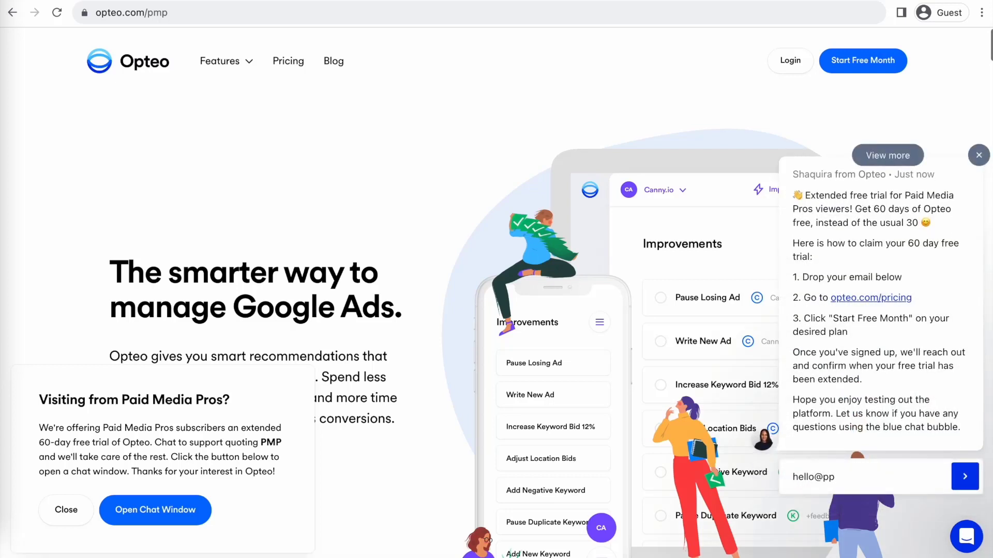
key(Return)
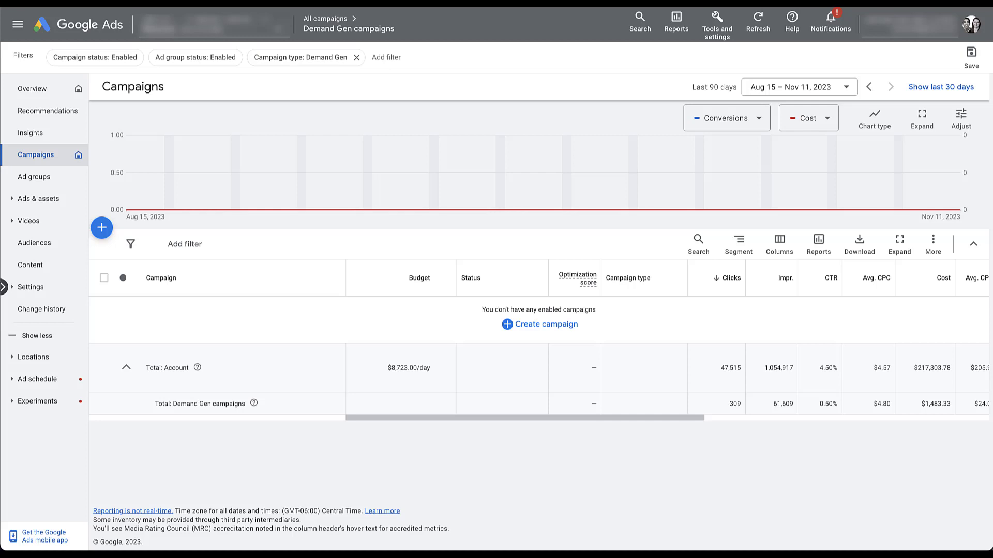
Step: Start a brand-new campaign from the account's + create menu
click(102, 229)
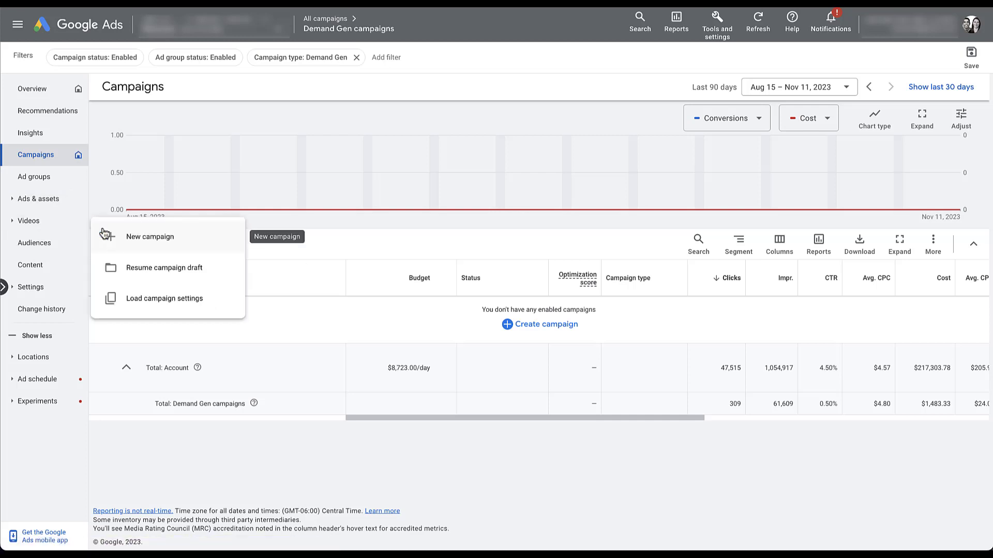
click(180, 240)
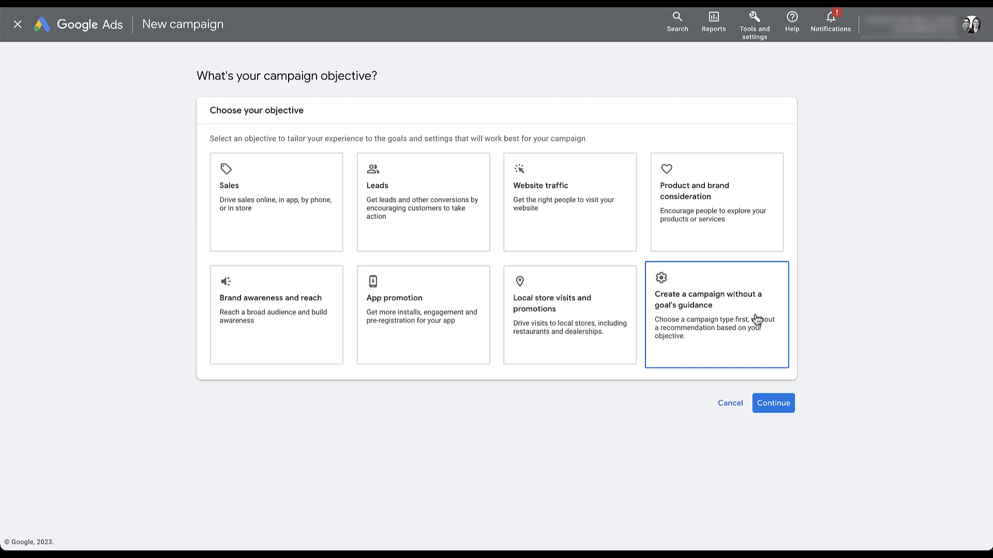
Step: Create the campaign without a goal's guidance and pick Demand Gen as its type
click(757, 319)
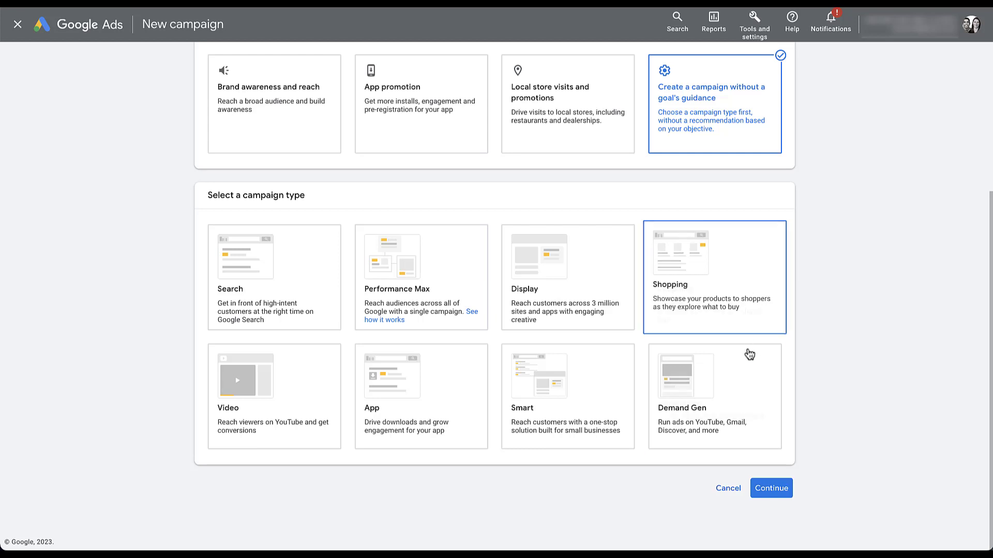
click(743, 384)
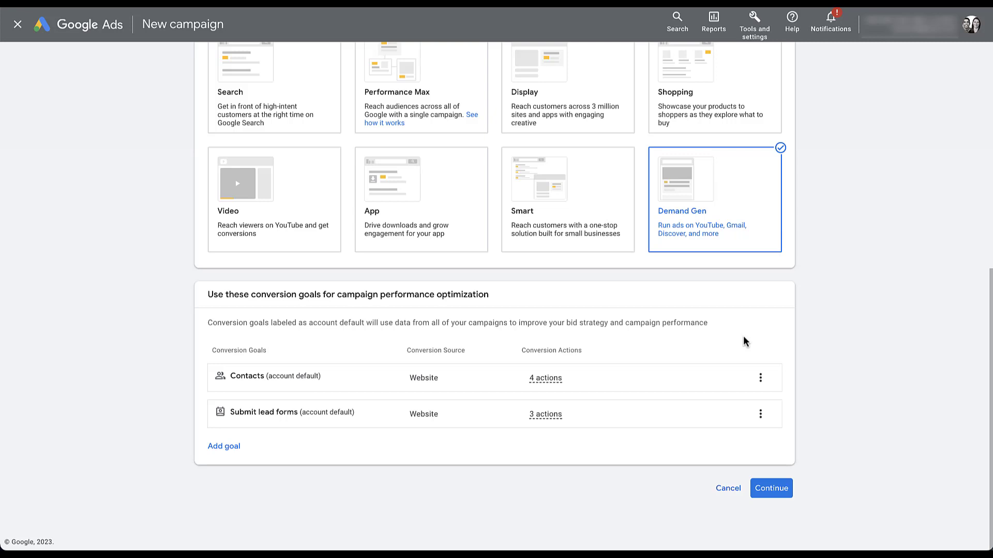
click(771, 488)
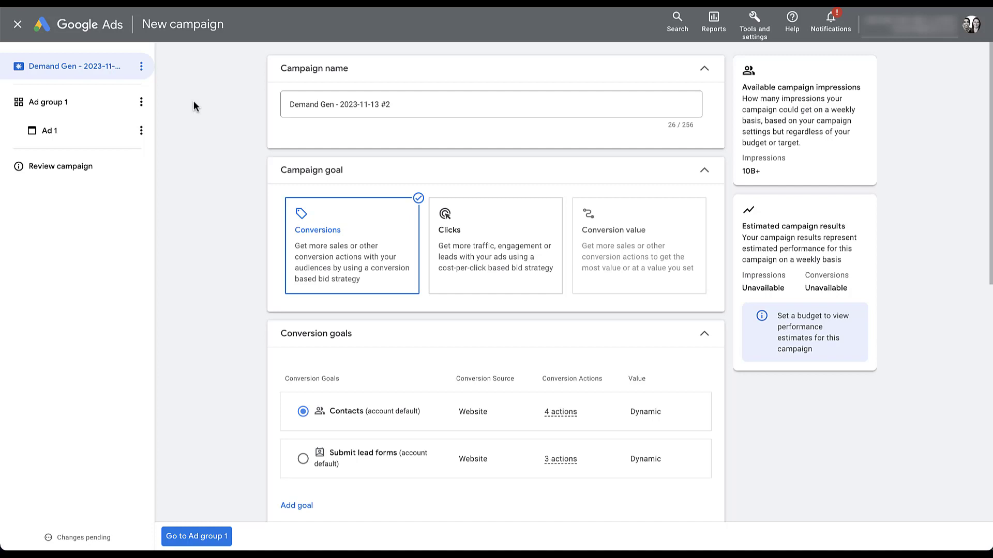
click(145, 69)
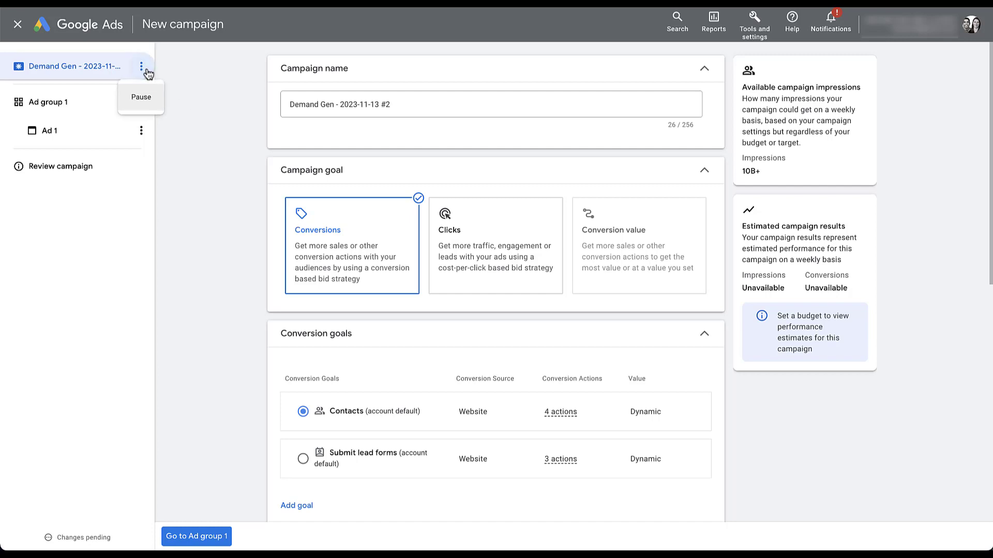
click(138, 102)
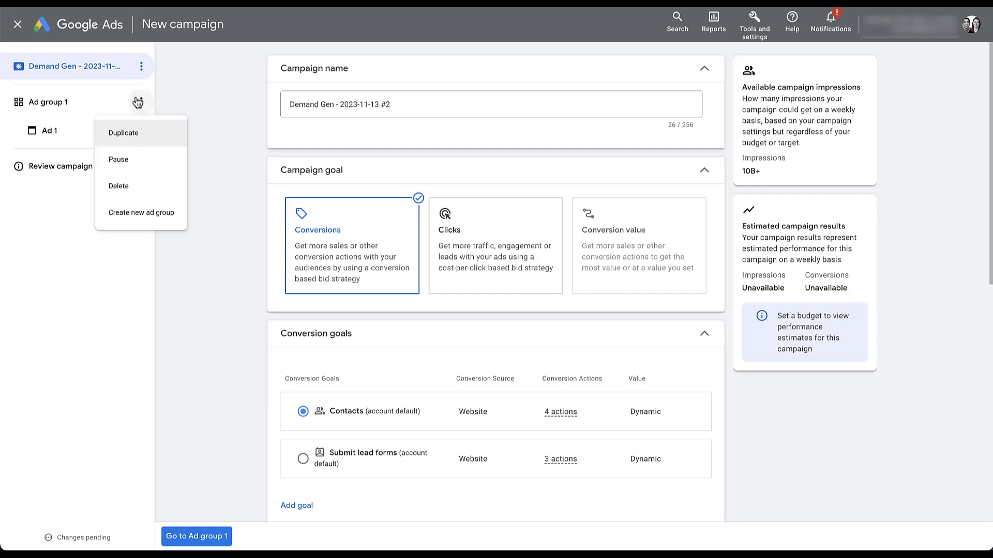
click(173, 102)
click(141, 131)
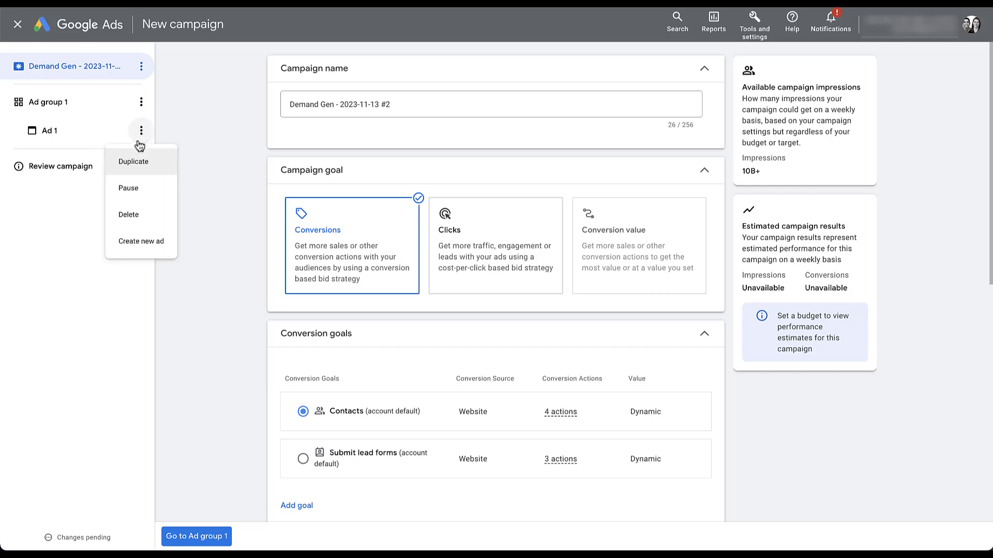
click(201, 146)
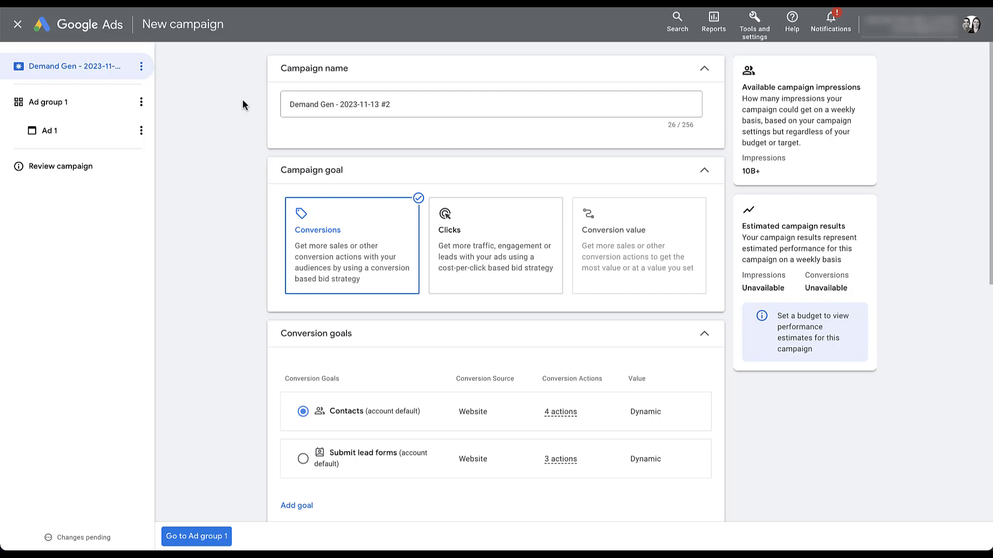
Step: Delete the date suffix so the campaign name reads 'Demand Gen'
key(BackSpace)
key(BackSpace)
key(BackSpace)
key(BackSpace)
key(BackSpace)
key(BackSpace)
key(BackSpace)
key(BackSpace)
key(BackSpace)
key(BackSpace)
key(BackSpace)
key(BackSpace)
key(BackSpace)
key(BackSpace)
key(BackSpace)
key(BackSpace)
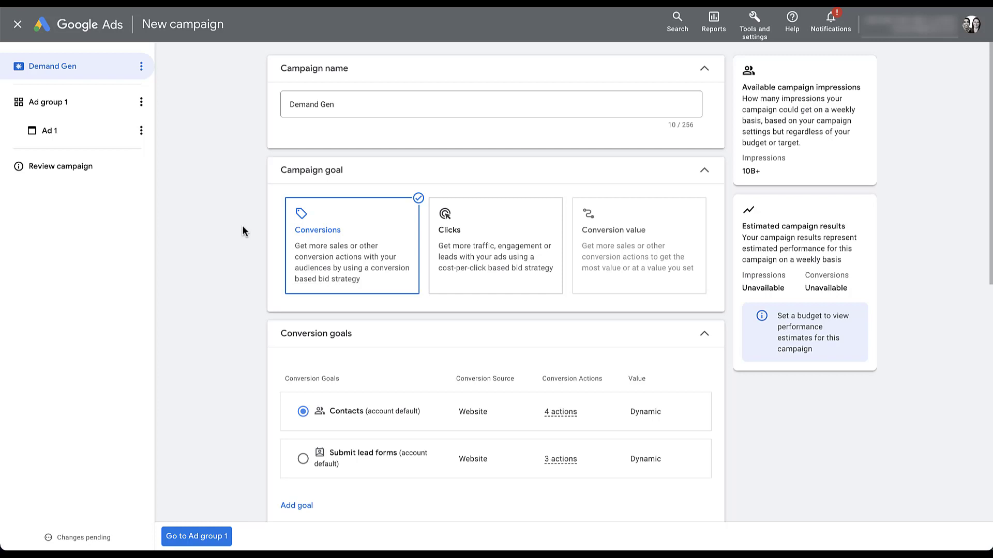
scroll(243, 231, down, 5)
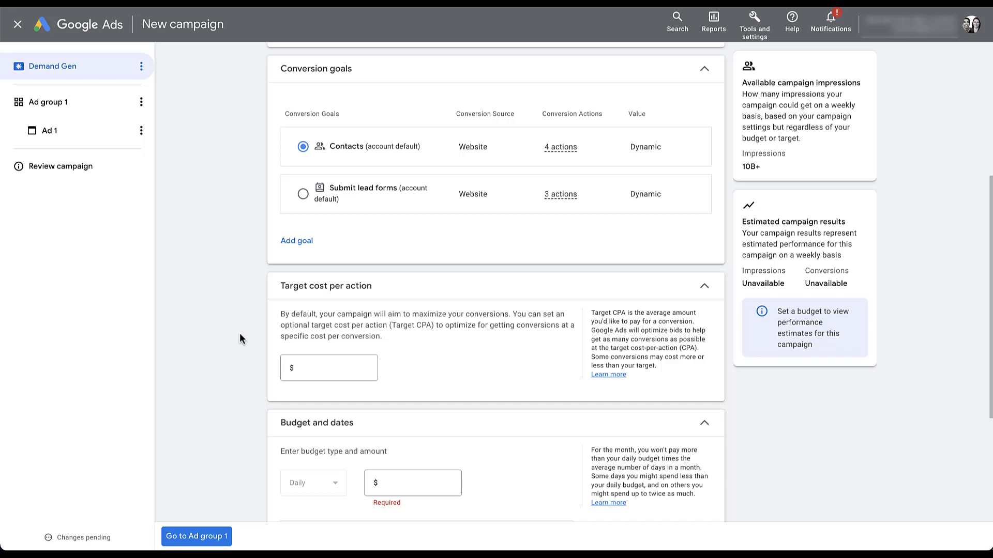
scroll(240, 337, down, 4)
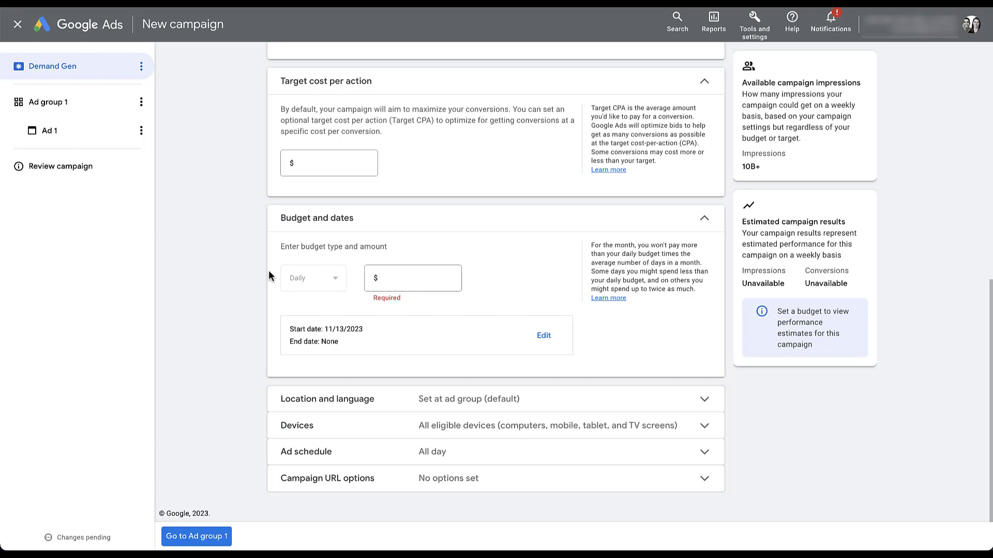
Step: Enter a $100.00 daily budget and expand the Location and language section
click(409, 281)
text(100)
click(463, 280)
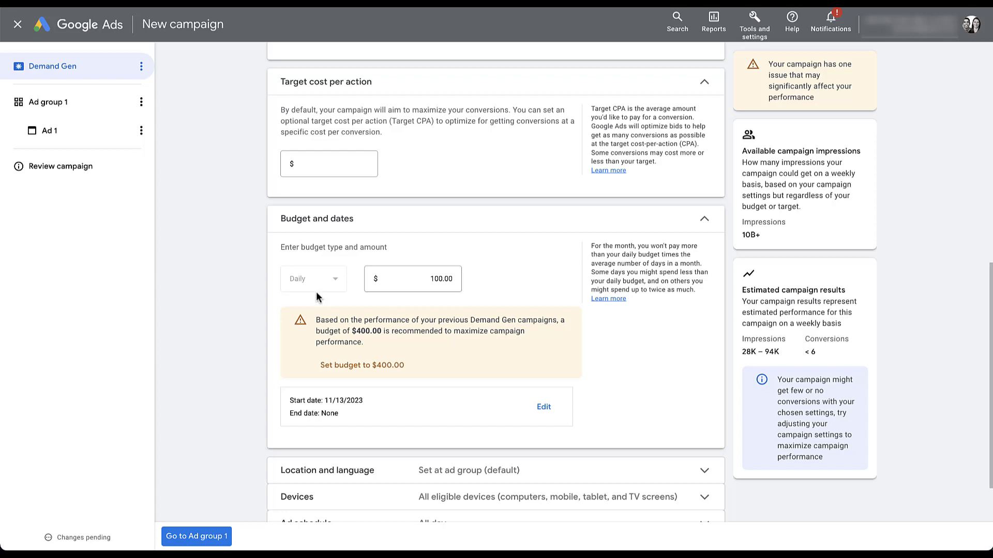
scroll(224, 404, down, 2)
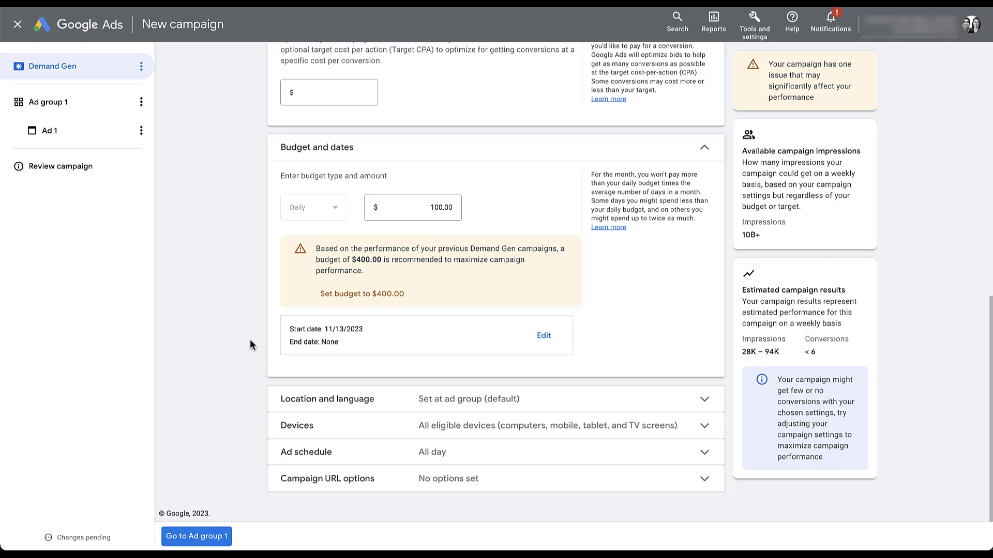
click(700, 401)
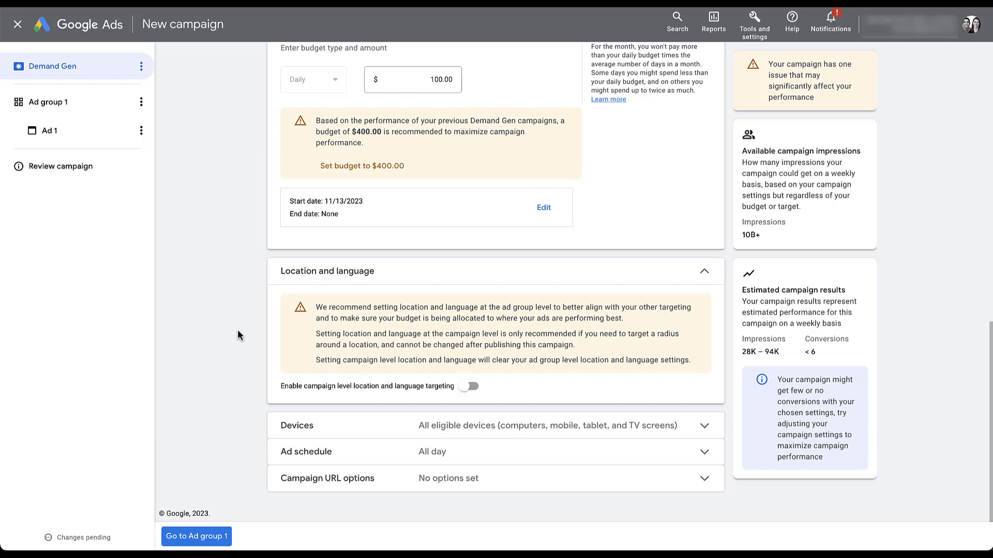
Step: Switch campaign-level location and language targeting on, then back off
click(462, 390)
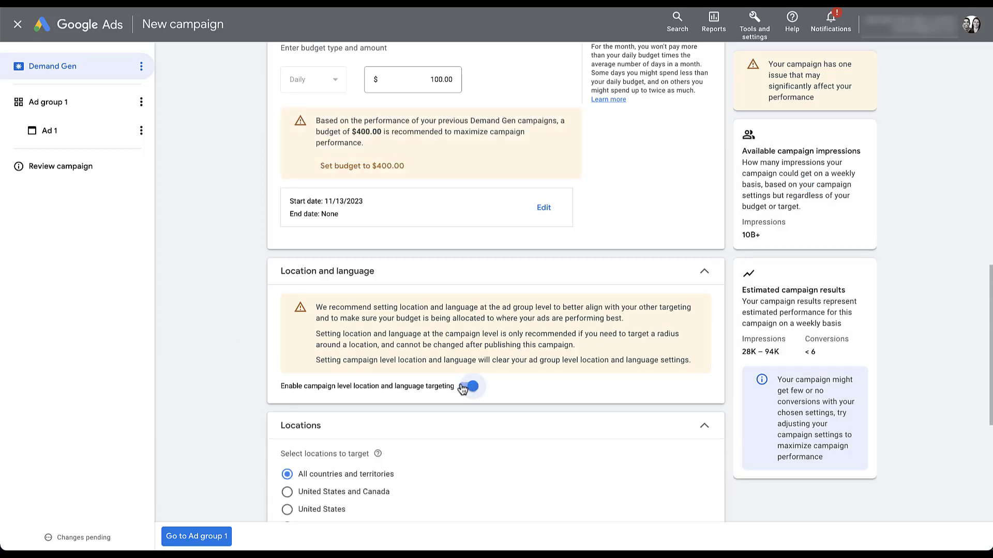
scroll(462, 390, down, 3)
scroll(461, 370, down, 2)
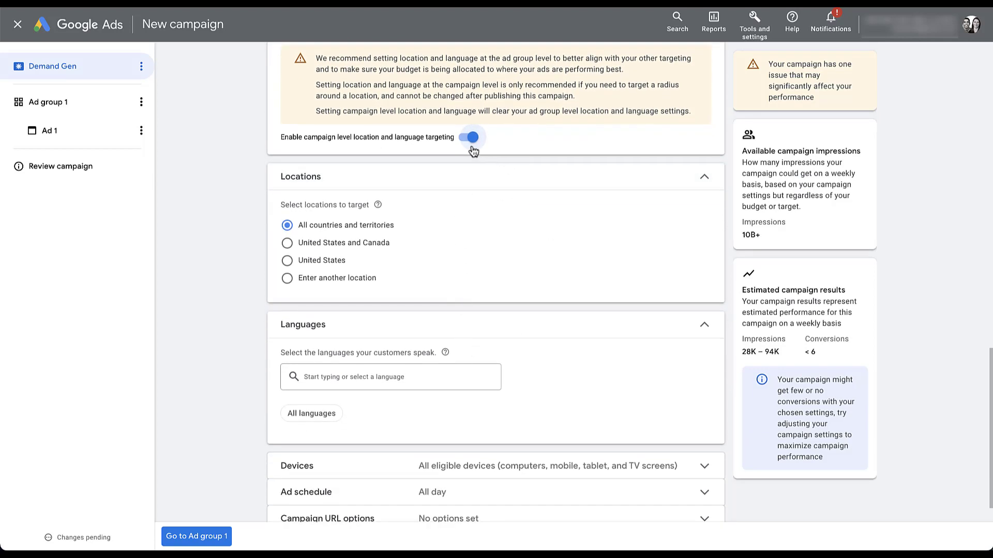
click(470, 137)
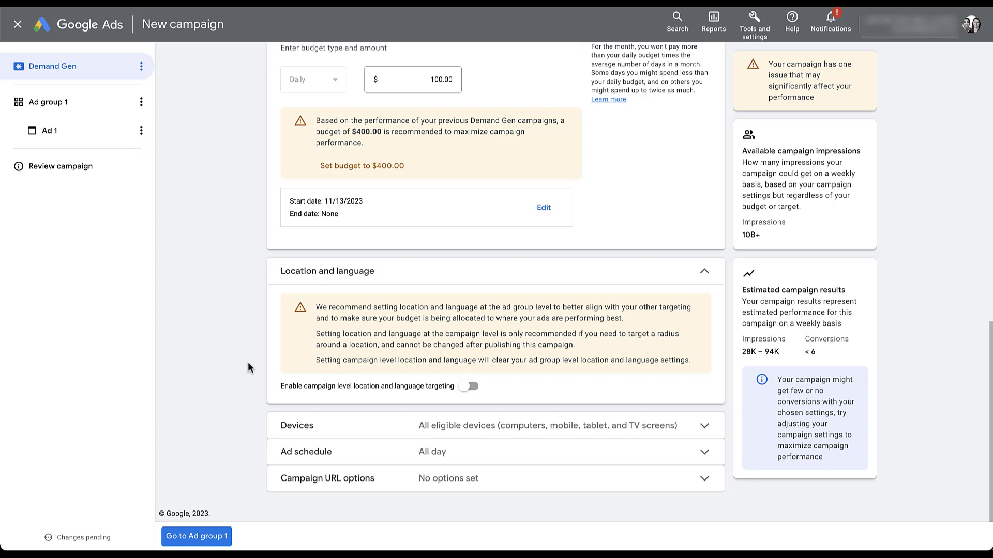
Step: Set specific device targeting, keeping computers, mobile phones, tablets and TV screens included
click(705, 429)
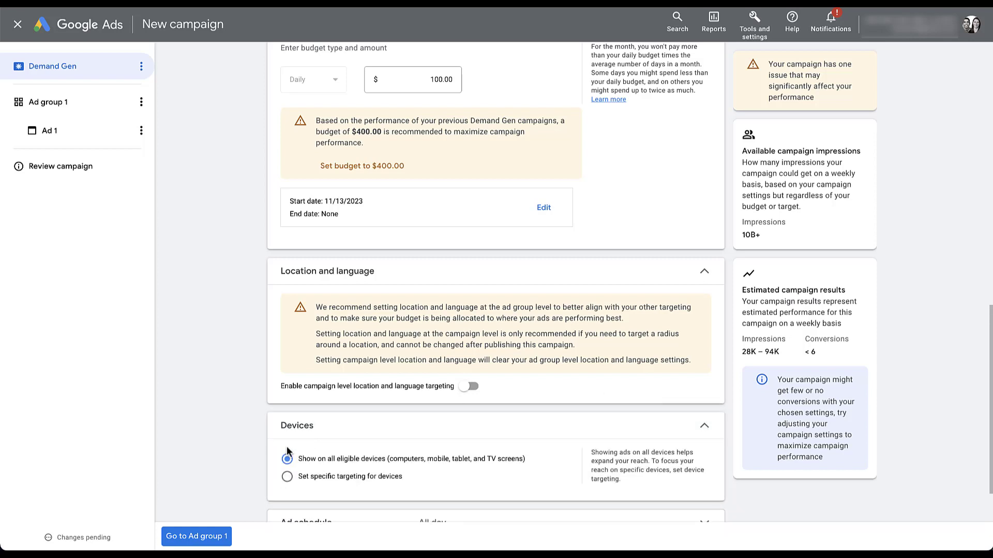
scroll(266, 446, down, 2)
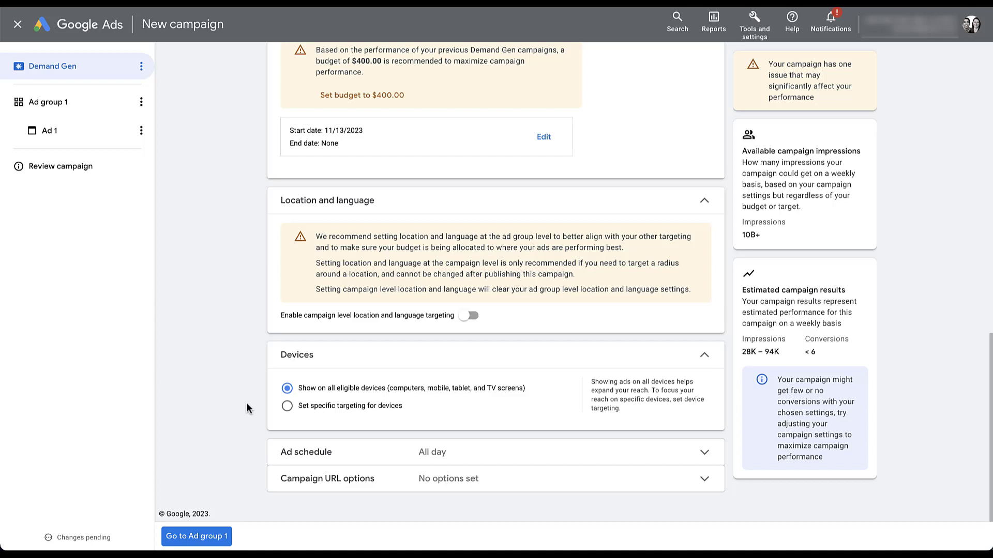
click(286, 406)
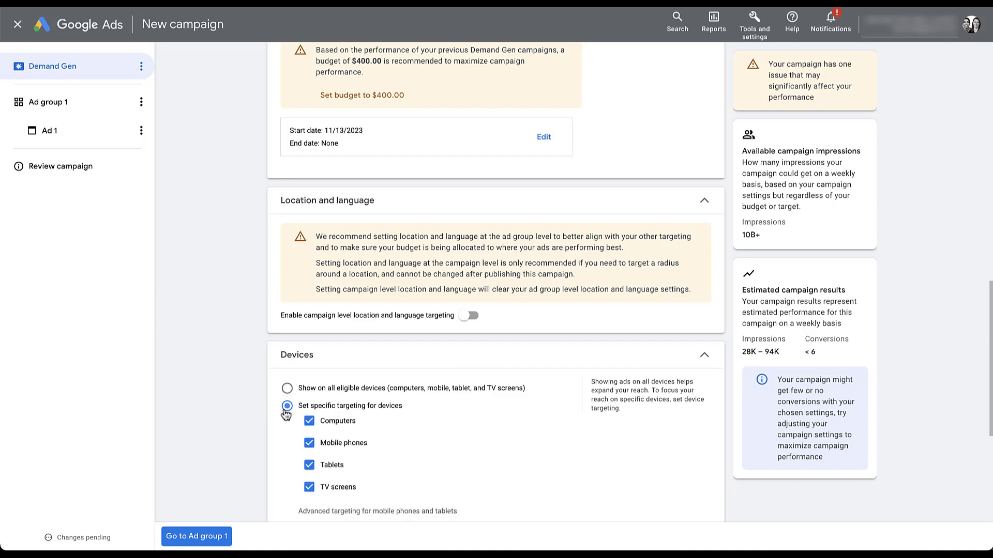
scroll(233, 449, down, 1)
scroll(233, 446, down, 5)
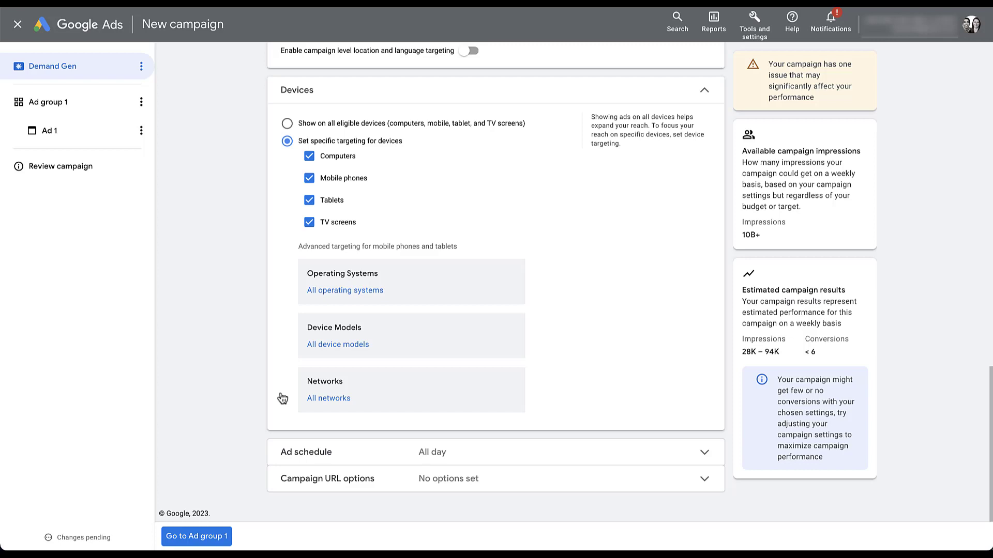
Step: Expand the Ad schedule and Campaign URL options sections, leaving both unchanged
click(348, 451)
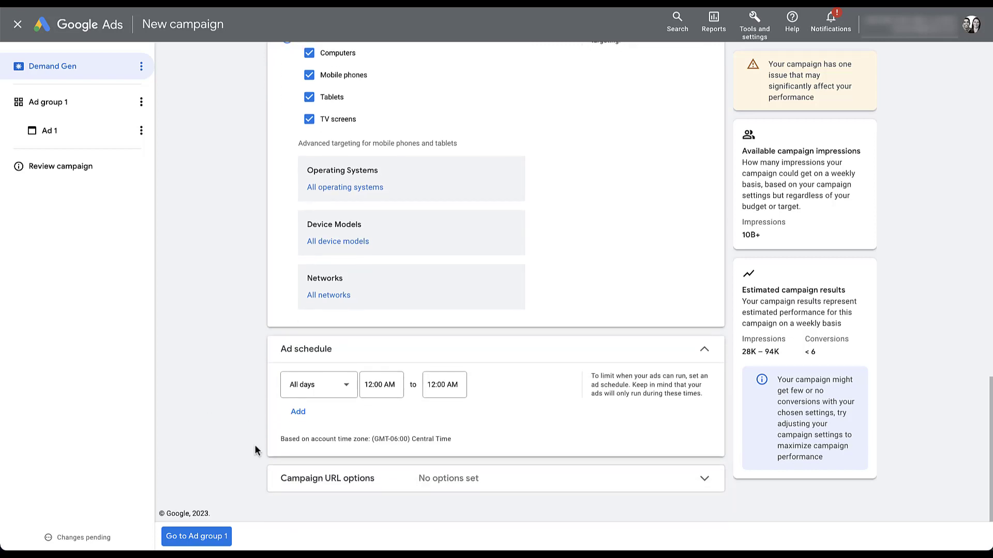
click(273, 478)
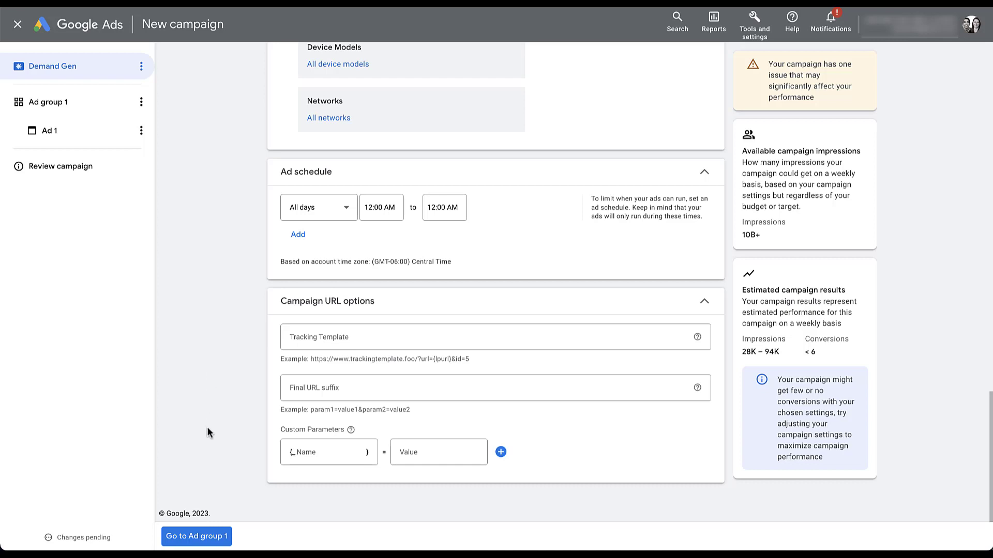
Step: Go to Ad group 1 and scroll through its locations, languages, audience and optimized targeting
click(197, 536)
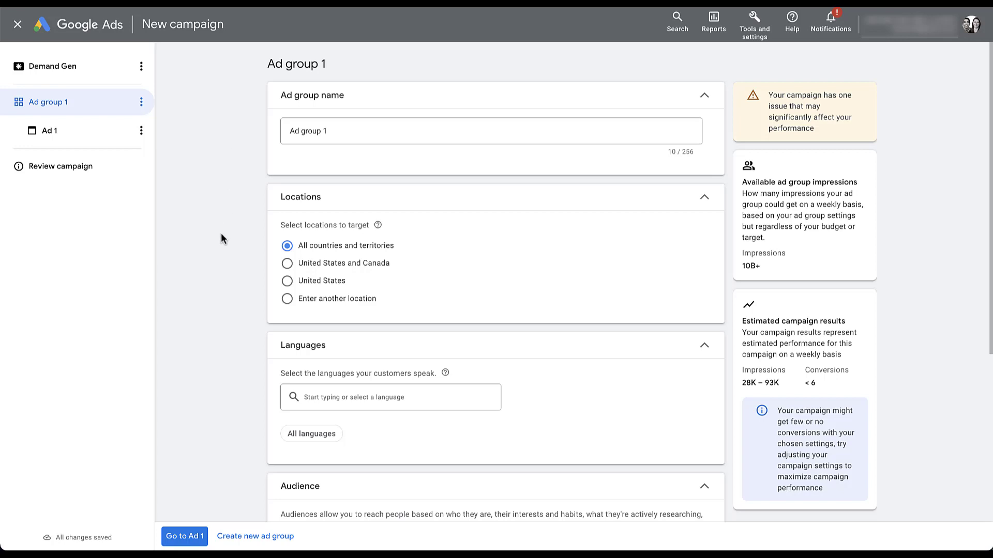
scroll(221, 236, down, 3)
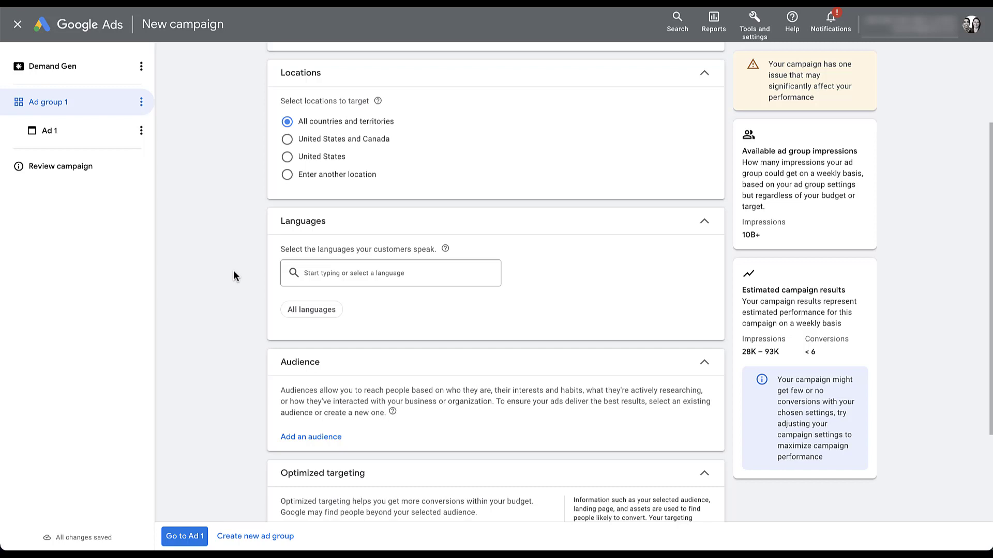
scroll(234, 275, down, 3)
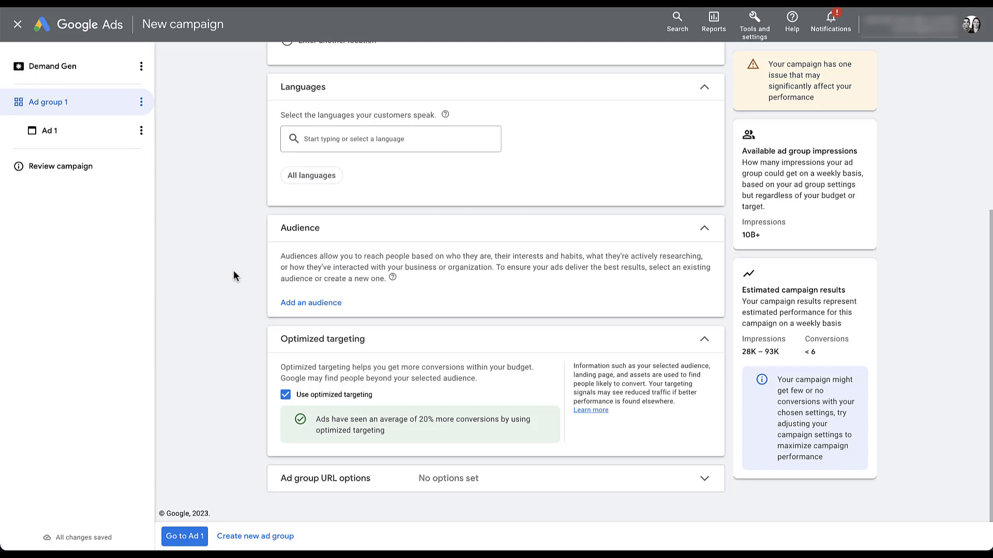
click(331, 303)
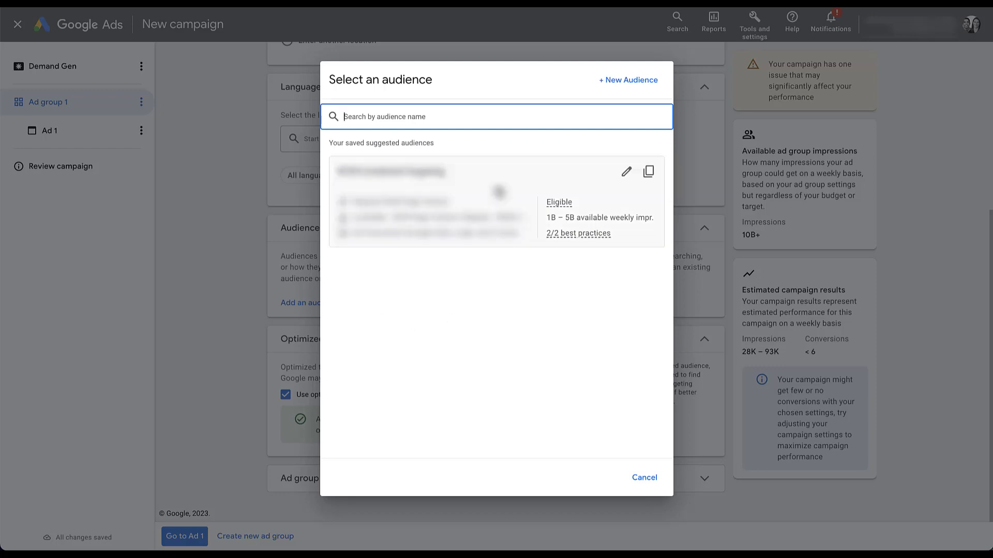
click(498, 189)
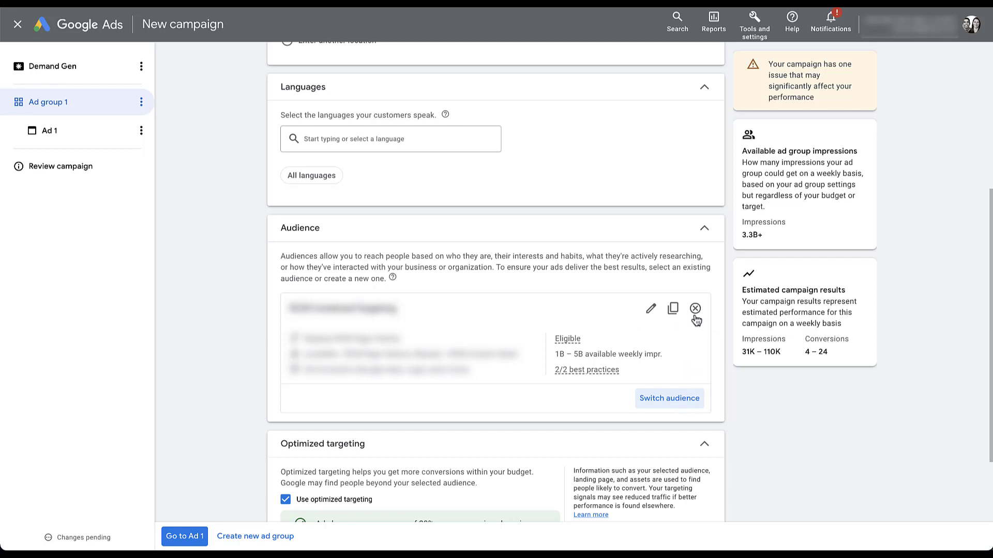
click(695, 309)
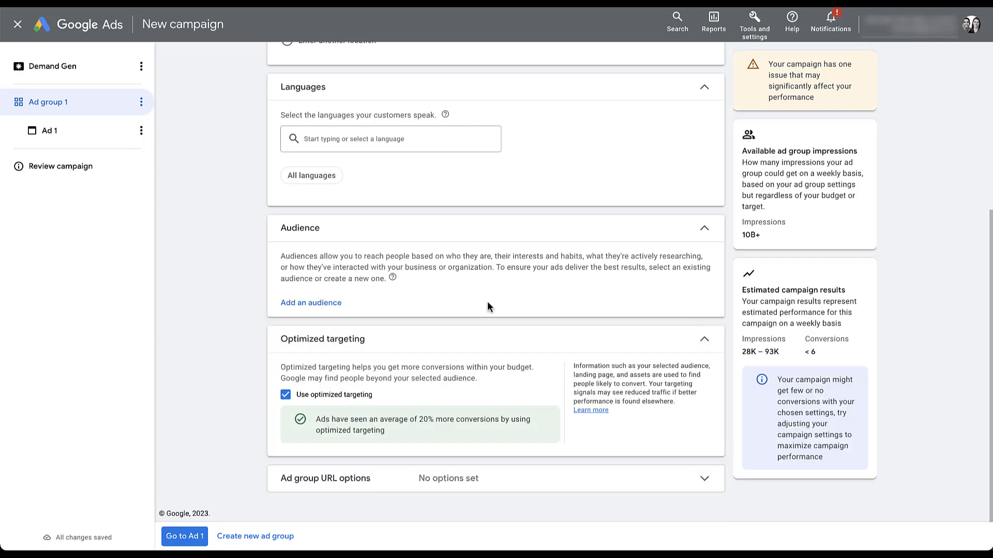
Step: From Add an audience, choose + New Audience in the Select an audience dialog
click(321, 304)
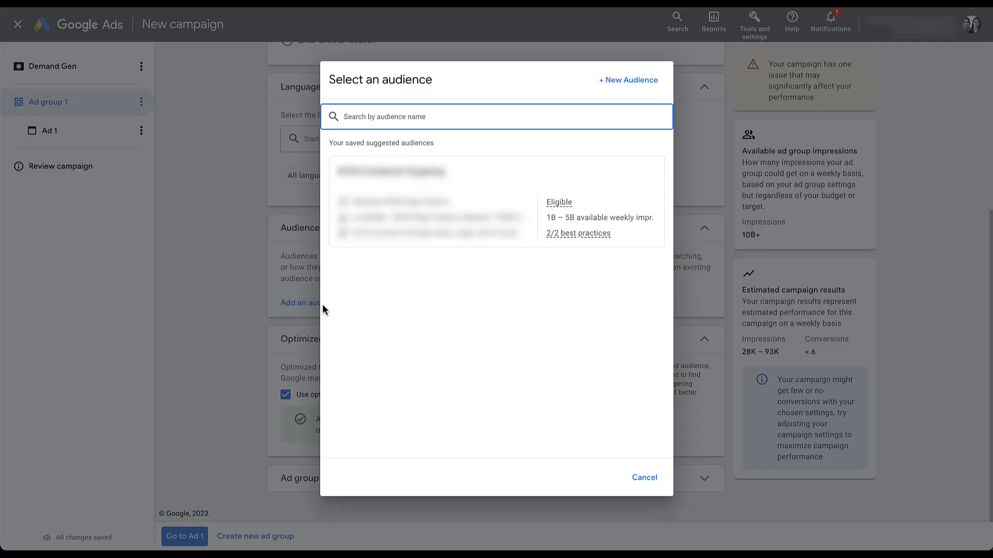
click(622, 87)
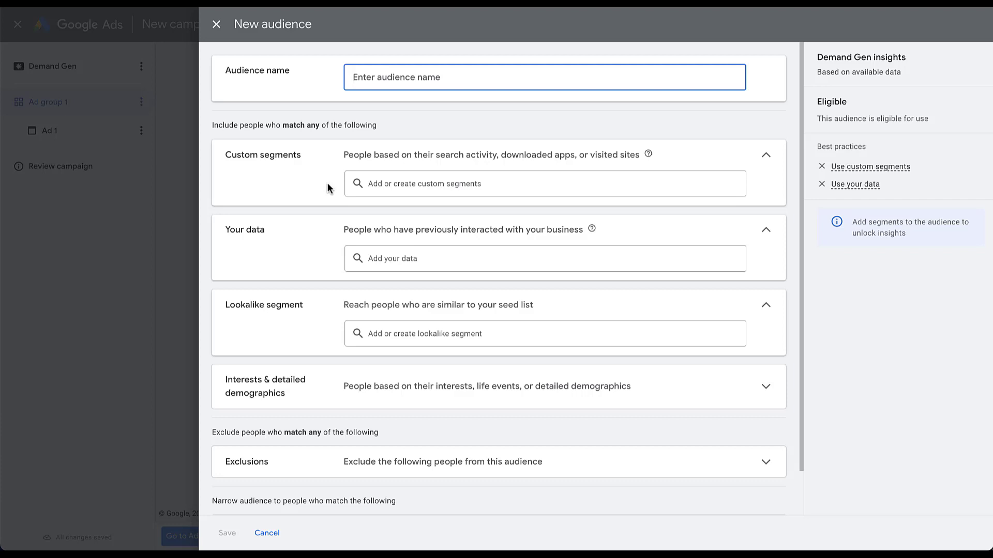
click(429, 185)
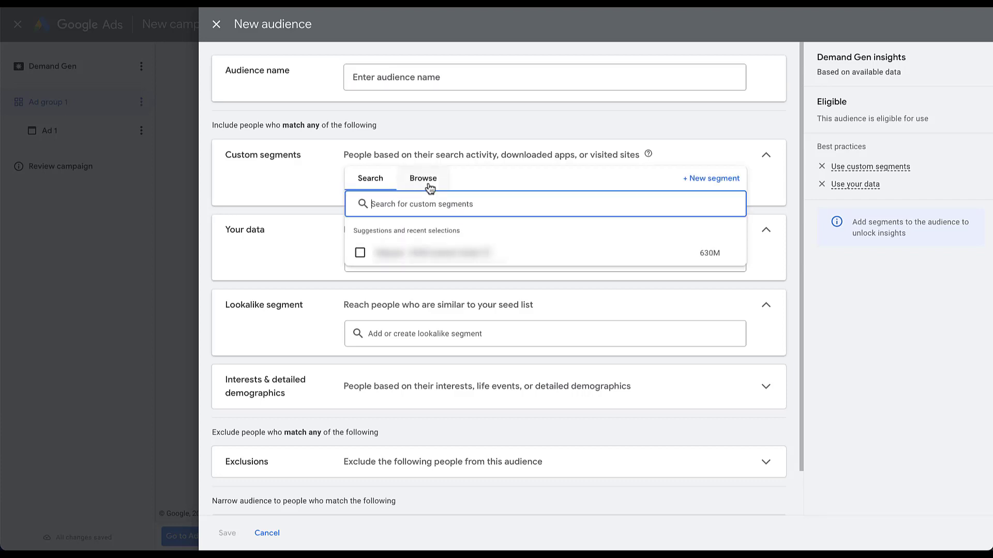
click(366, 180)
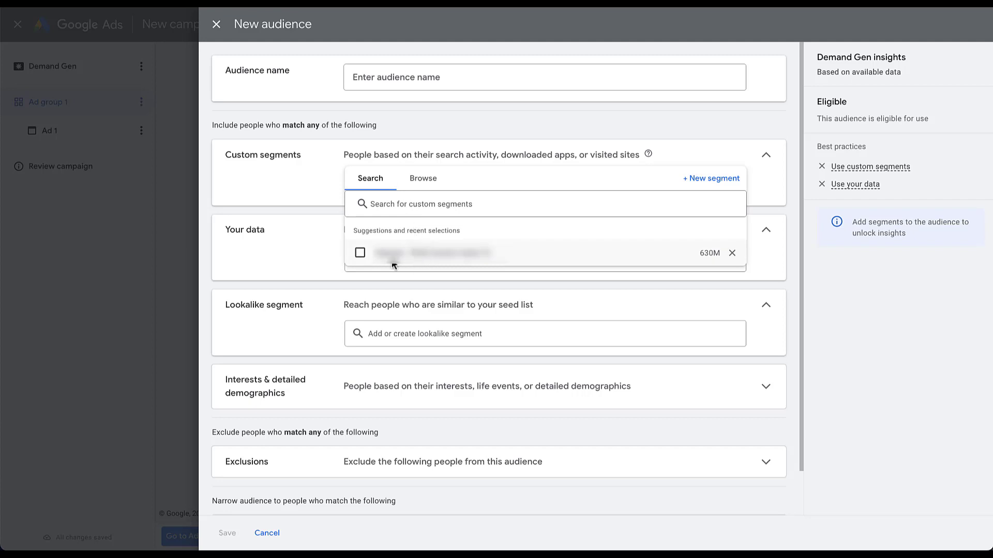
click(436, 186)
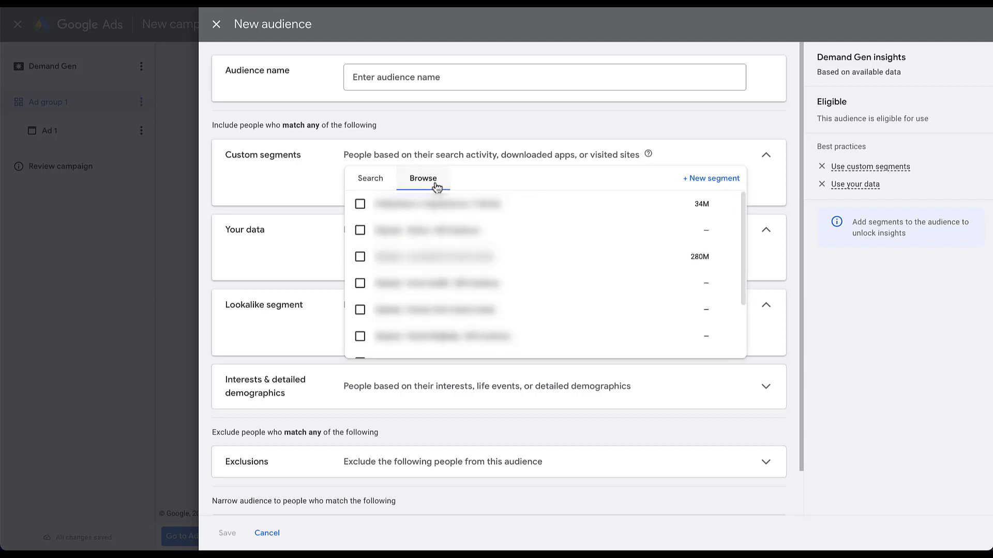
click(723, 181)
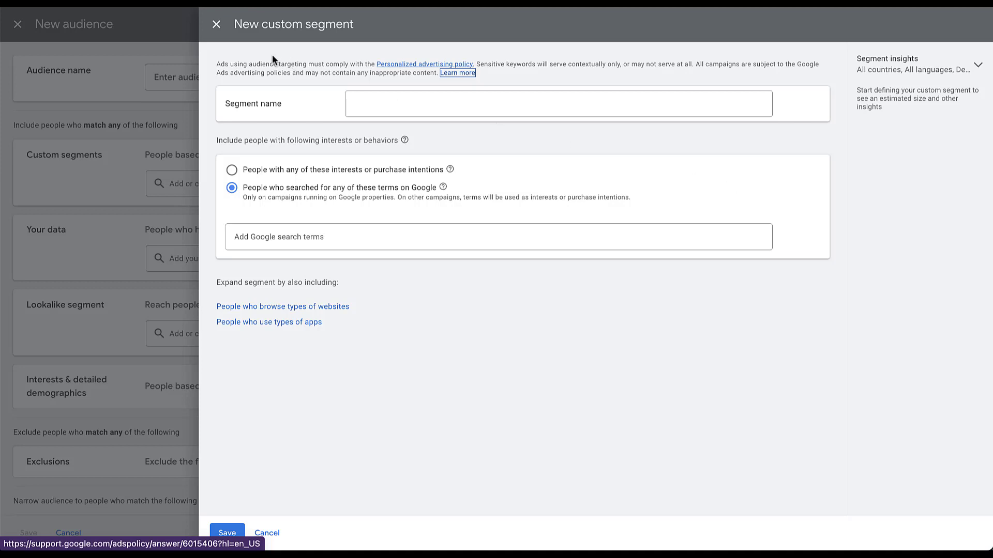
click(217, 25)
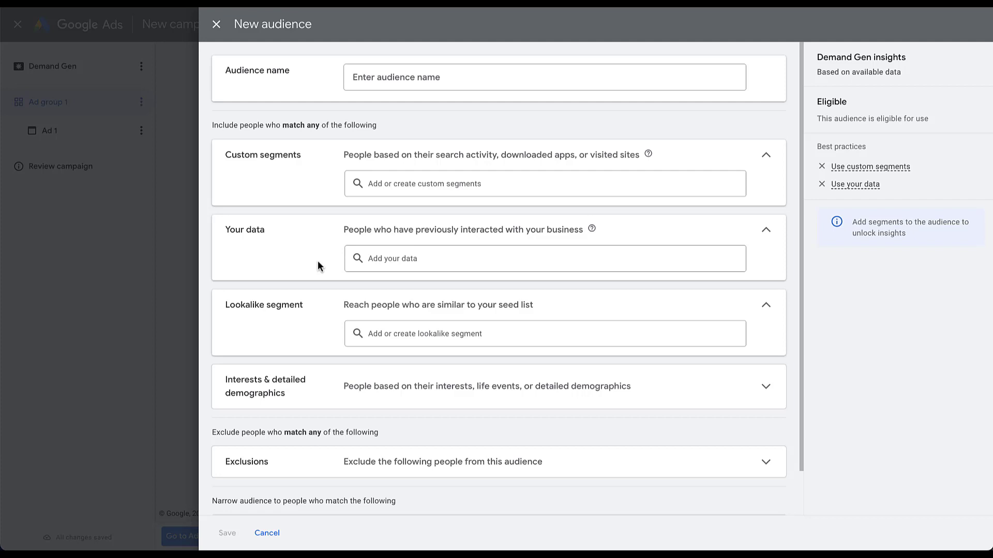
click(396, 261)
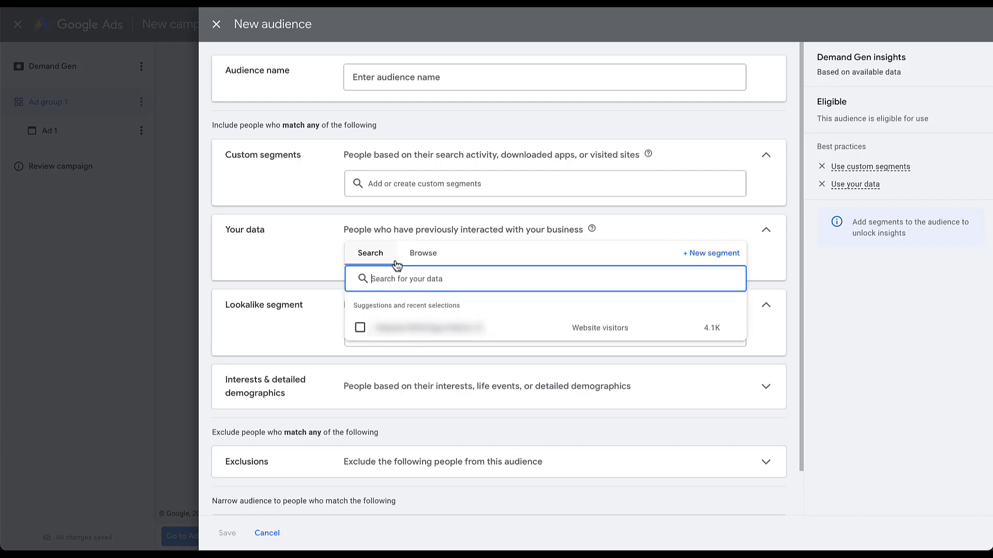
click(424, 256)
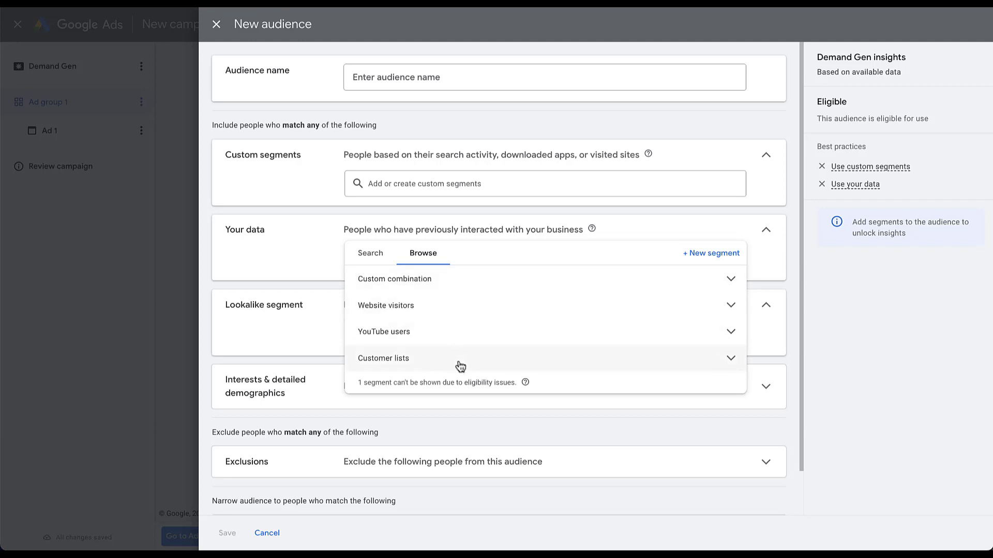
click(271, 243)
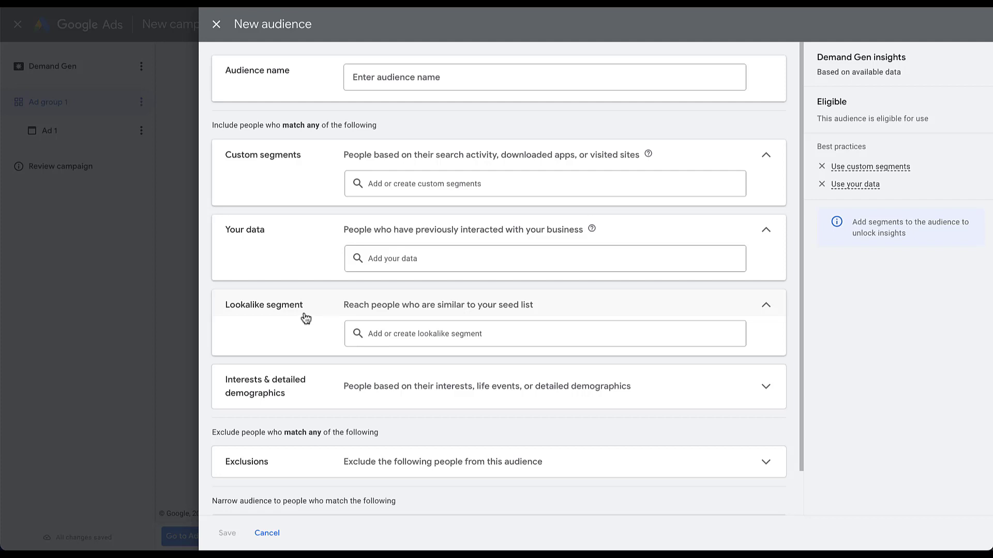
Step: Browse the existing lookalike segments and start a new lookalike segment
click(427, 334)
click(428, 336)
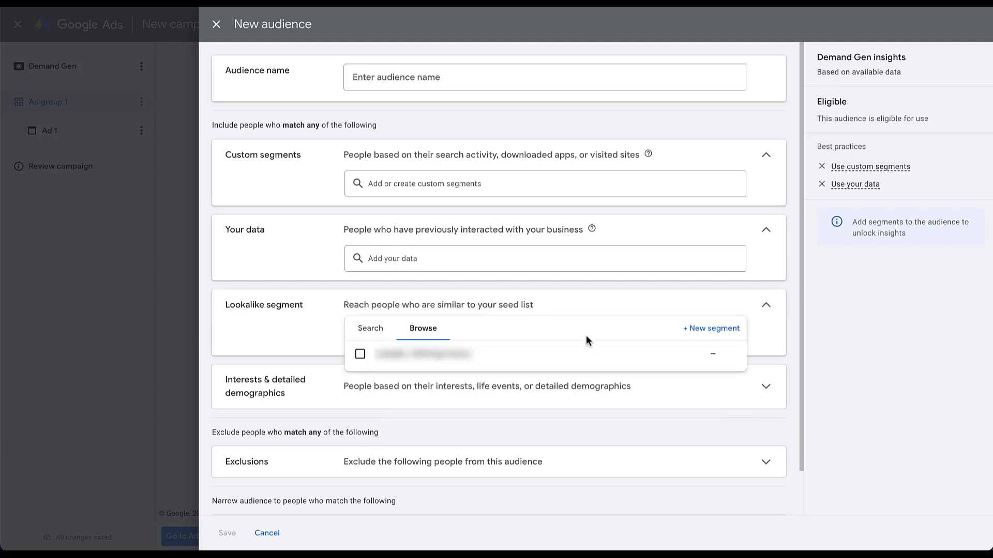
click(711, 329)
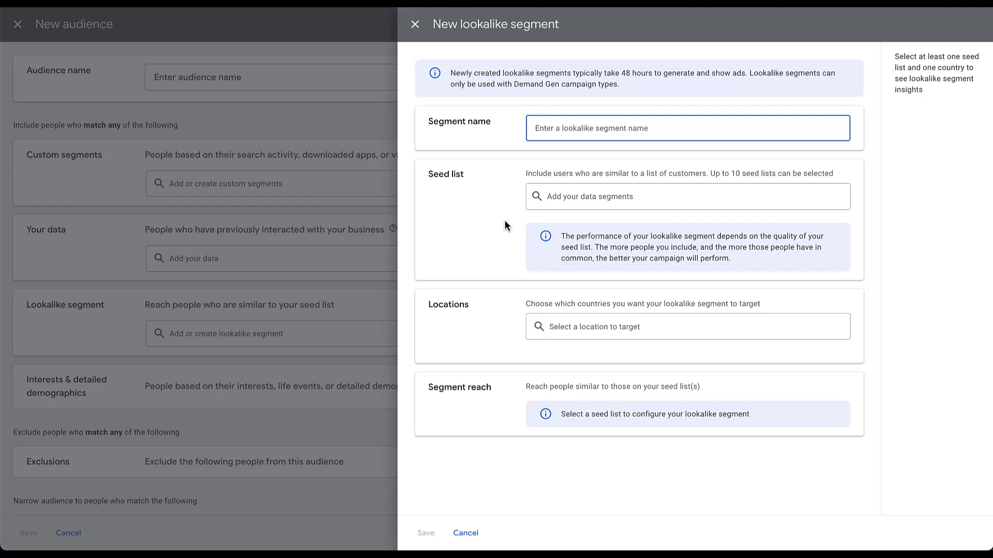
Step: Draft a lookalike segment seeded from Login visitors in the United States, then discard it
click(576, 201)
click(548, 221)
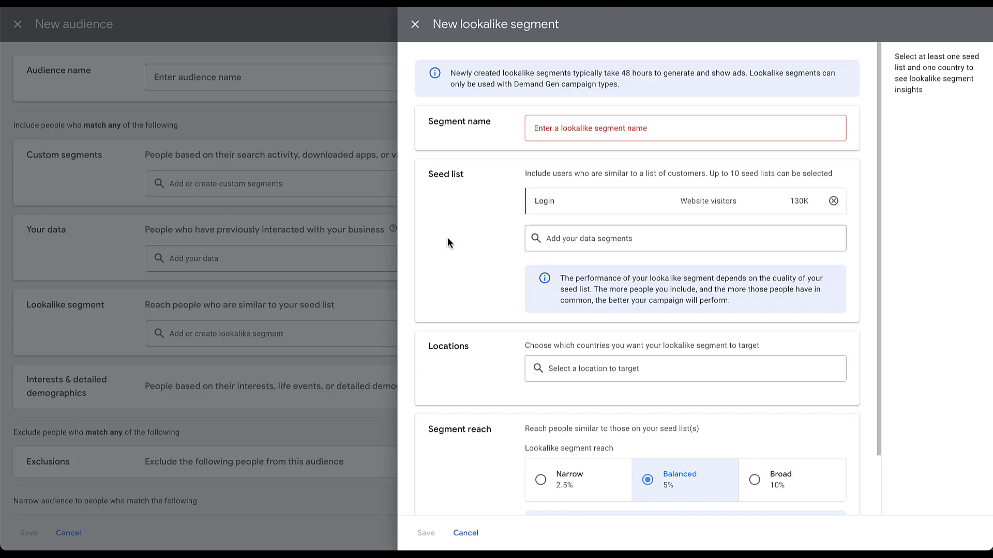
scroll(449, 241, down, 2)
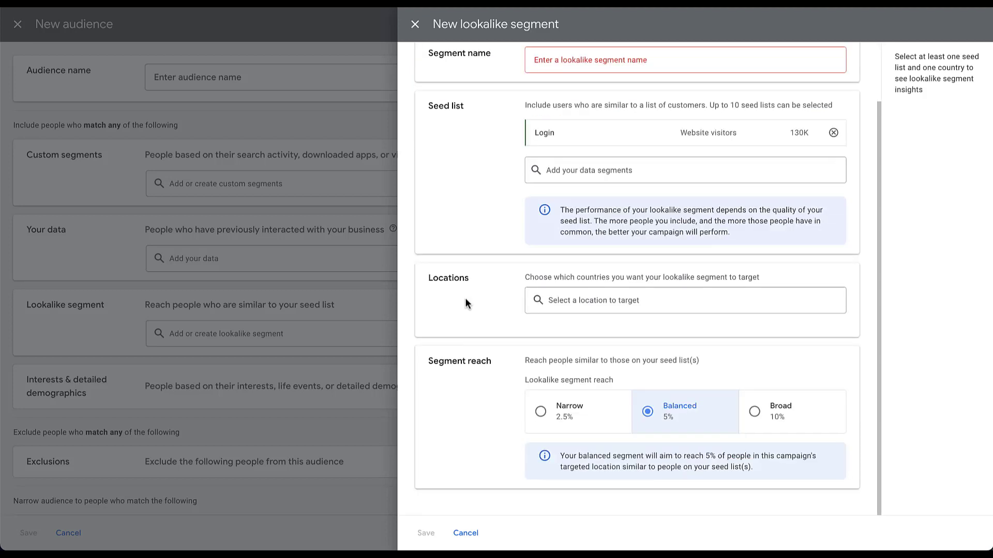
click(576, 306)
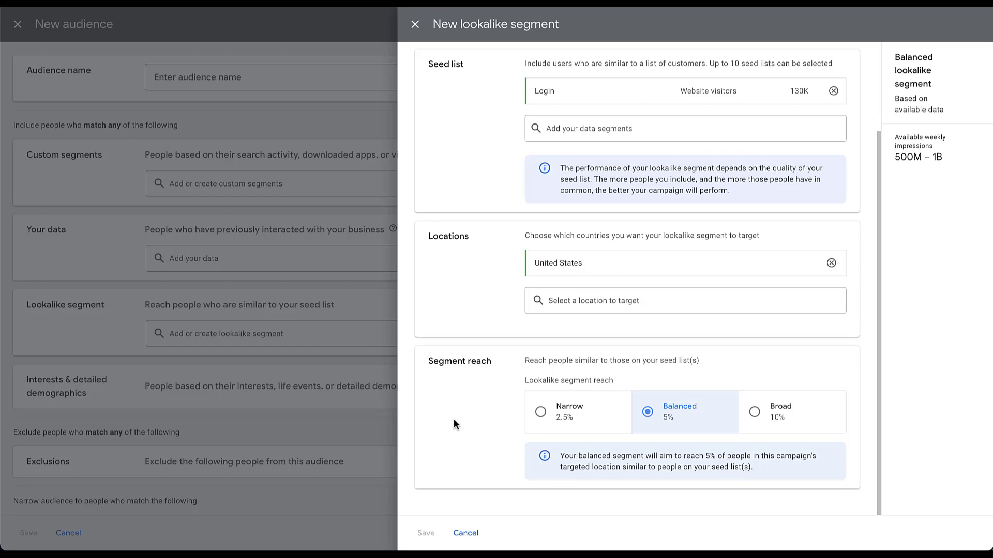
click(415, 25)
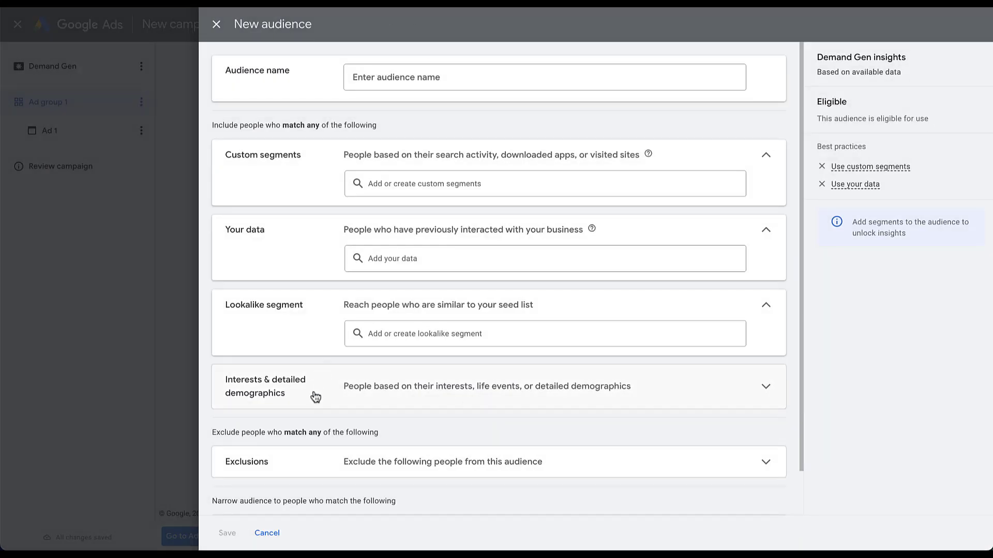
Step: Expand the audience form's interests, exclusions, demographics and additional demographics sections
click(316, 397)
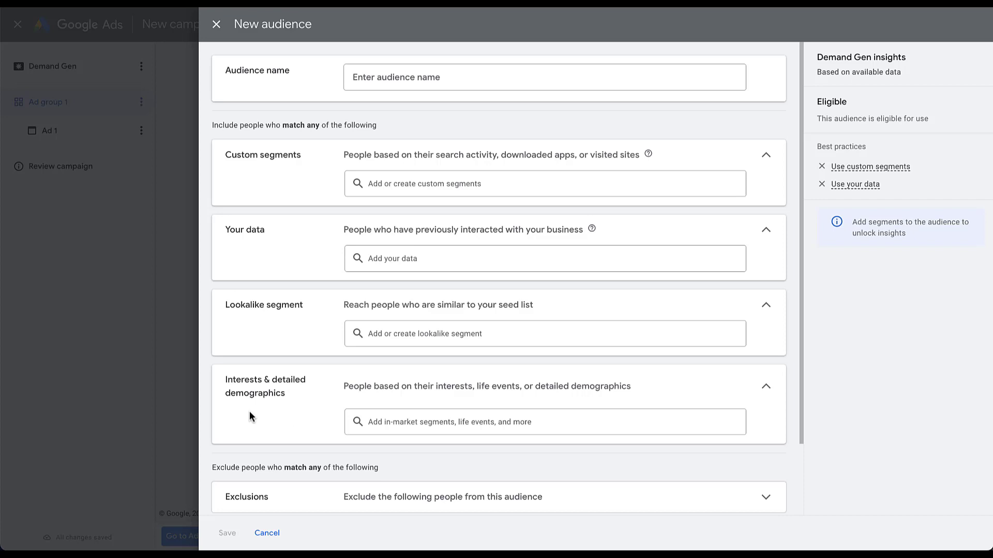
scroll(249, 416, down, 2)
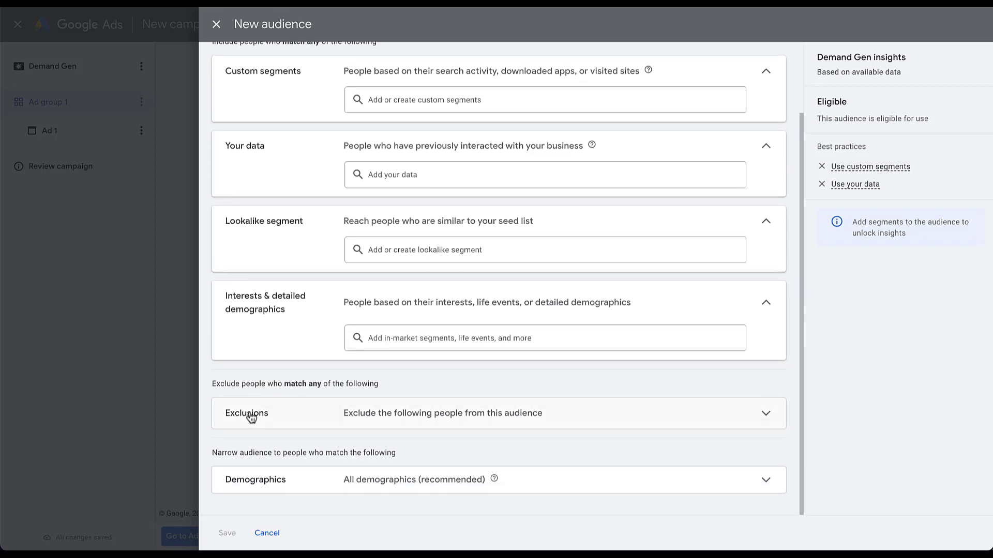
click(307, 417)
scroll(307, 417, down, 1)
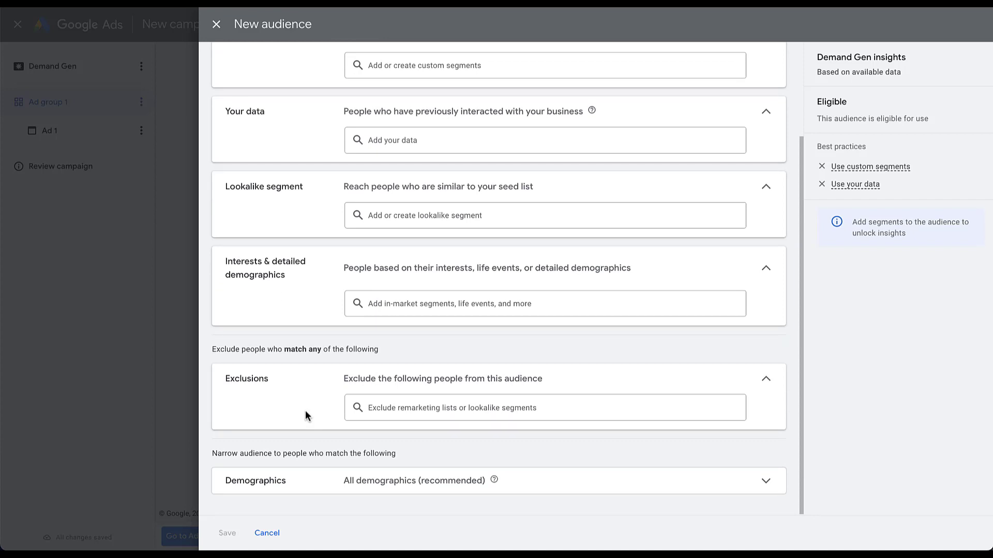
click(310, 481)
scroll(309, 481, down, 4)
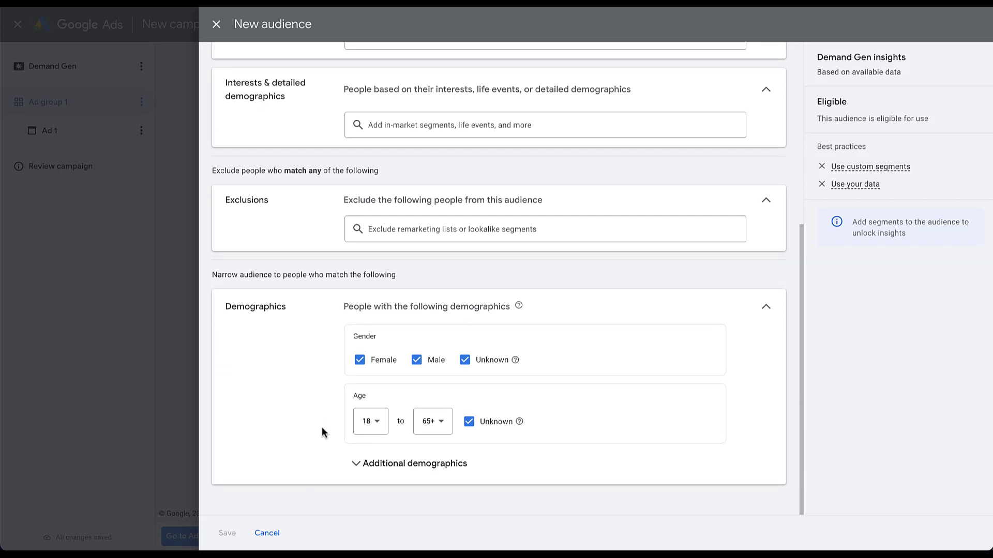
click(351, 464)
scroll(297, 434, down, 3)
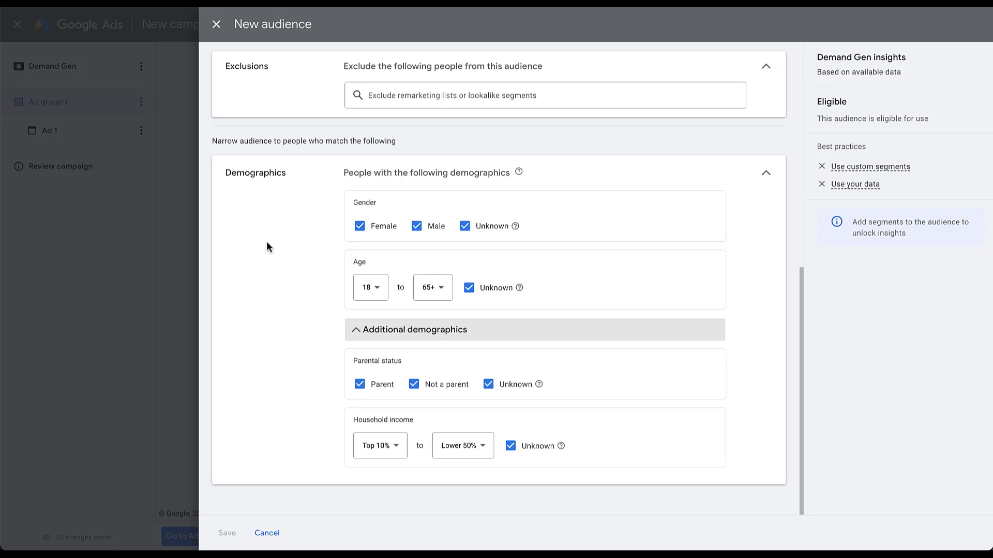
scroll(267, 247, up, 3)
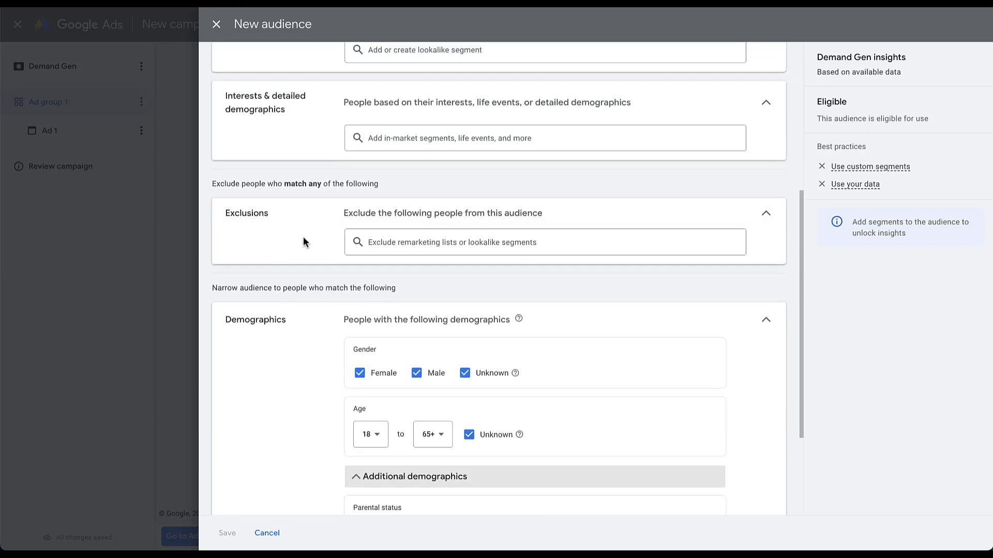
scroll(303, 242, up, 6)
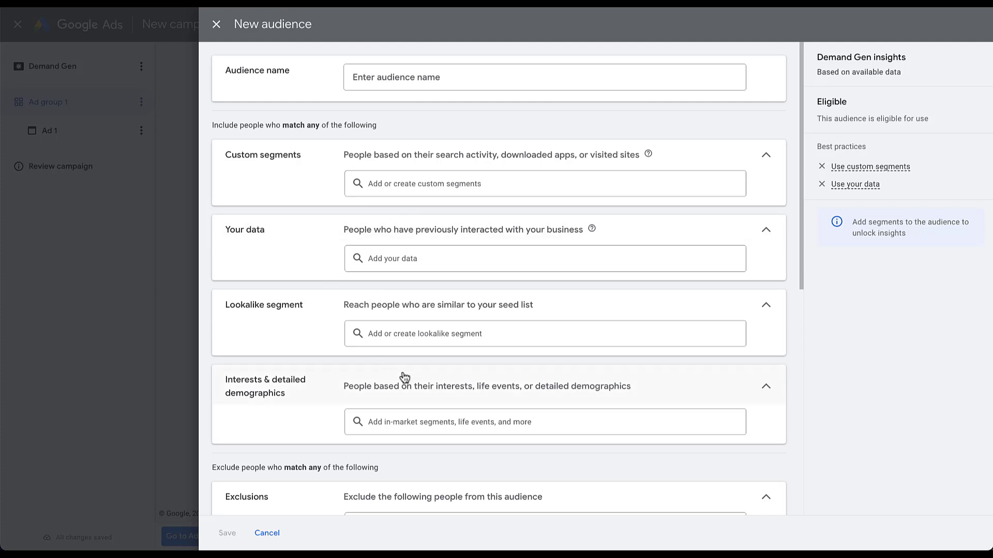
Step: Discard the new audience draft and apply the saved suggested audience to Ad group 1
click(217, 24)
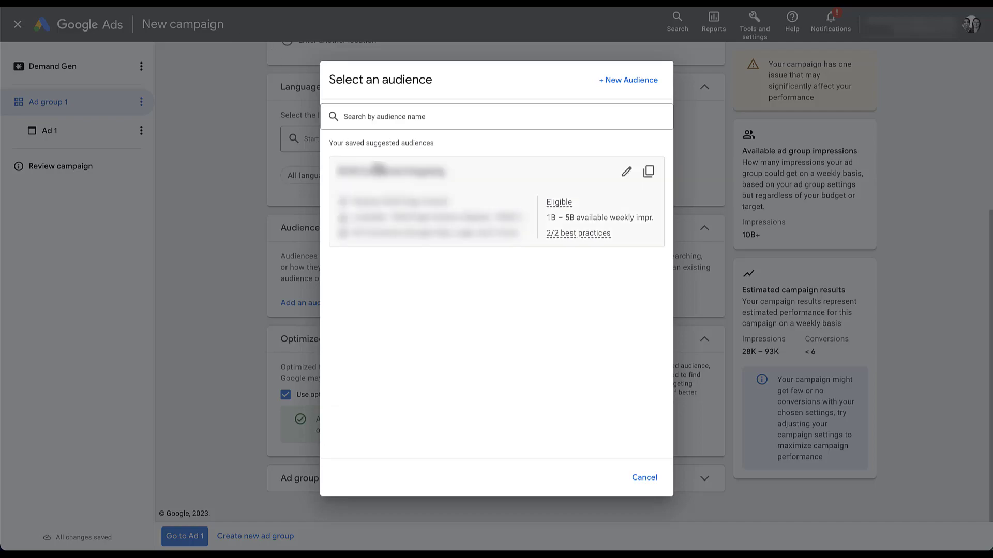
click(379, 173)
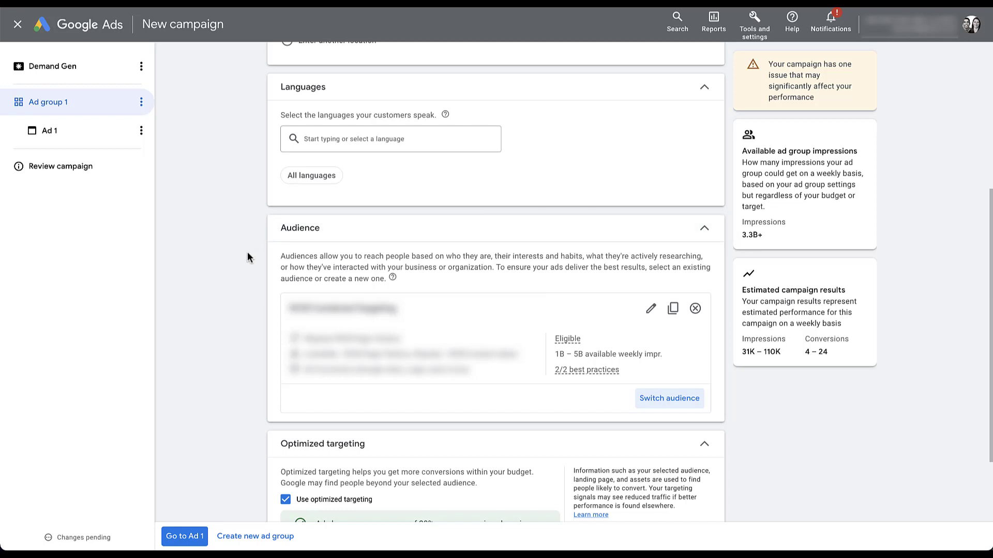
scroll(247, 257, down, 2)
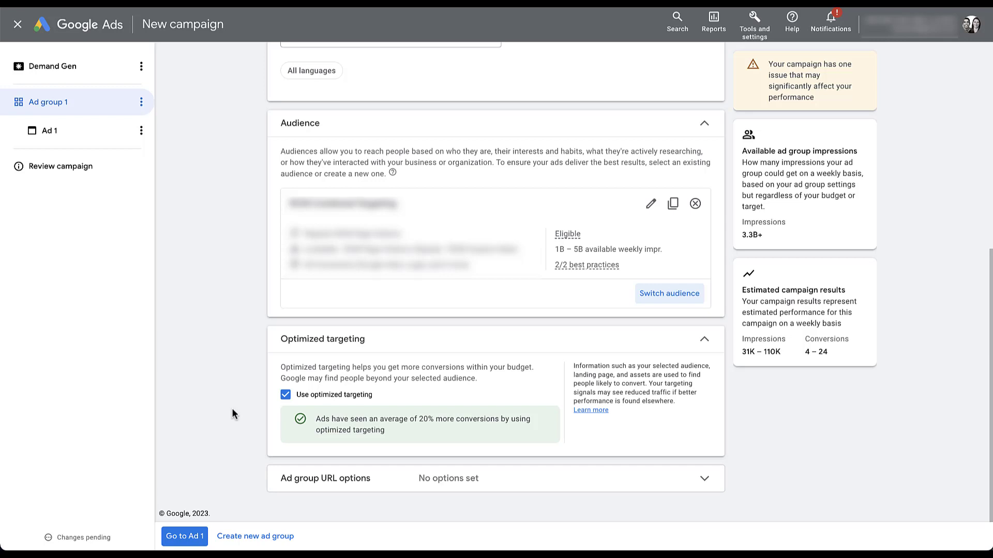
Step: Turn off optimized targeting for Ad group 1 and expand its URL options
click(285, 395)
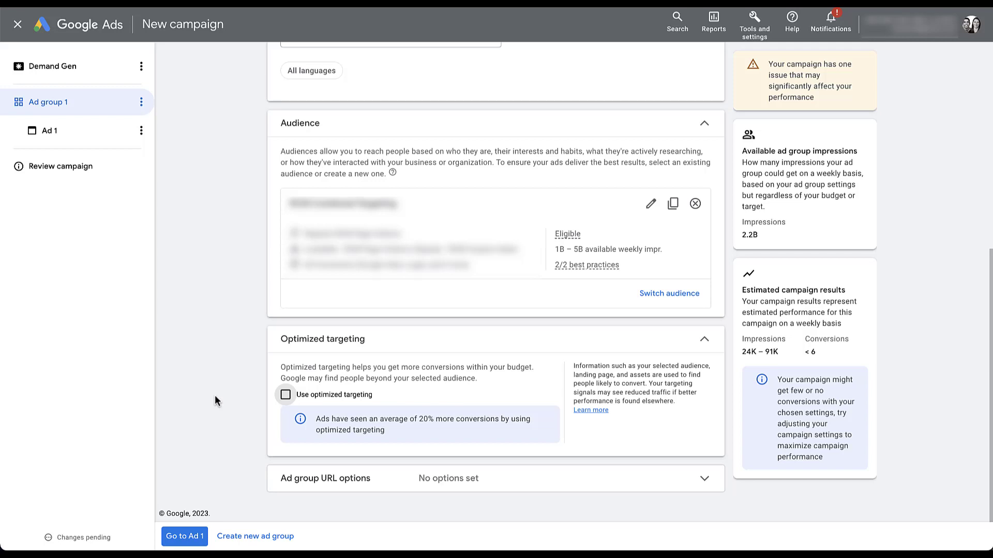
click(282, 481)
scroll(184, 378, down, 3)
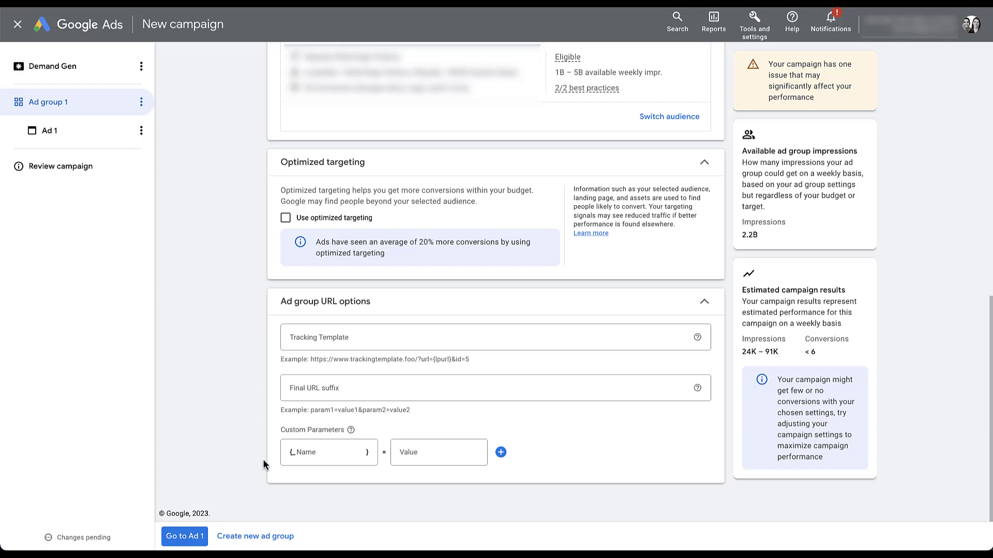
Step: Go to Ad 1 and look through its single image ad form
click(194, 537)
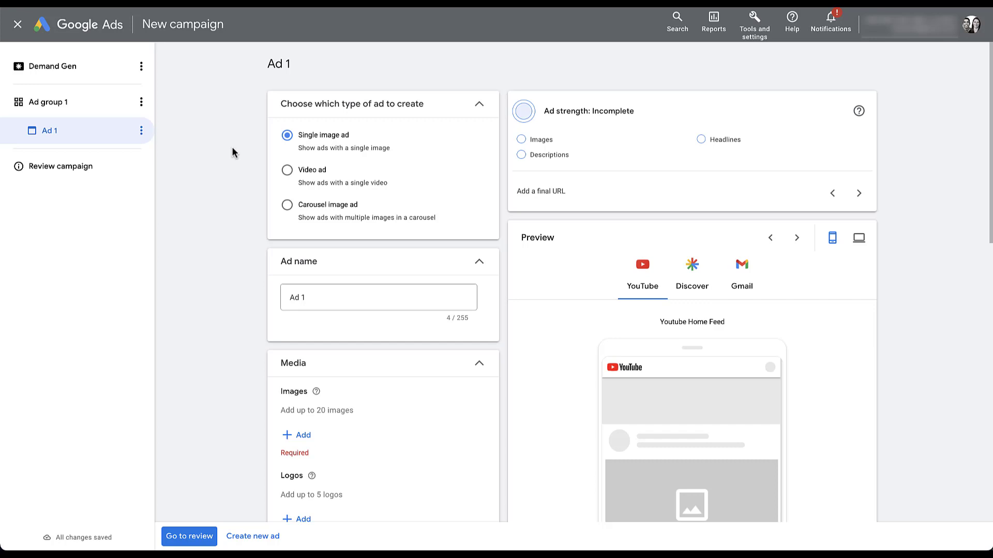
scroll(245, 154, down, 5)
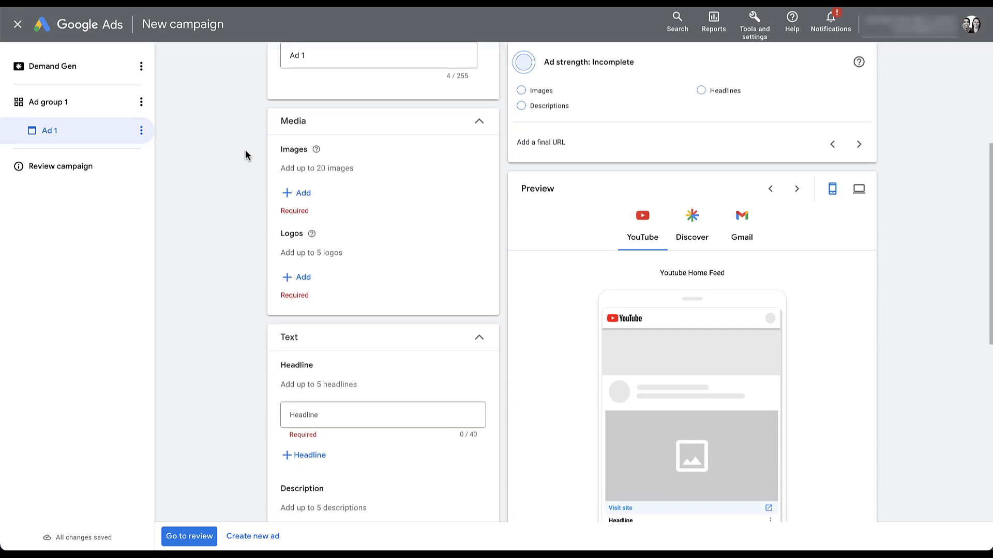
scroll(245, 151, down, 1)
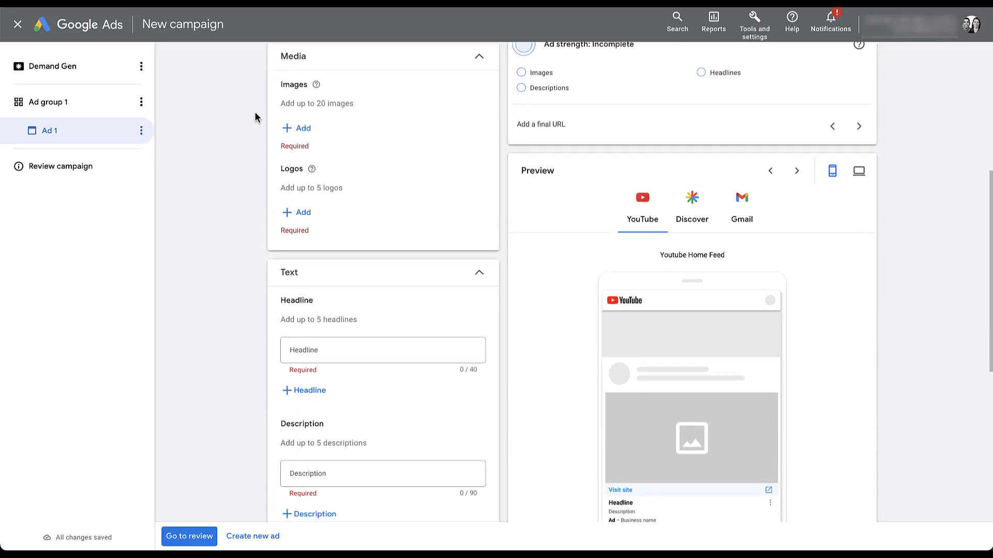
scroll(231, 345, down, 7)
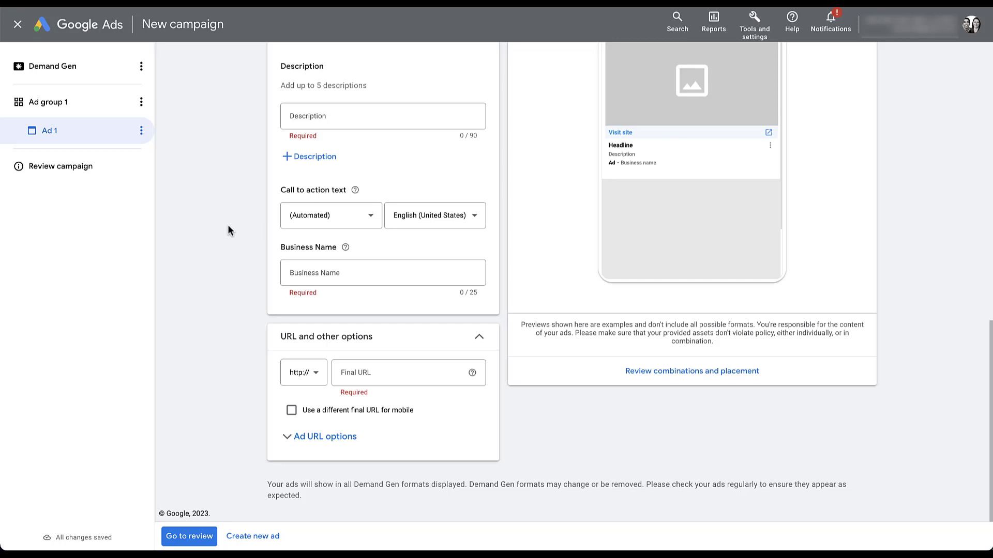
scroll(228, 225, up, 4)
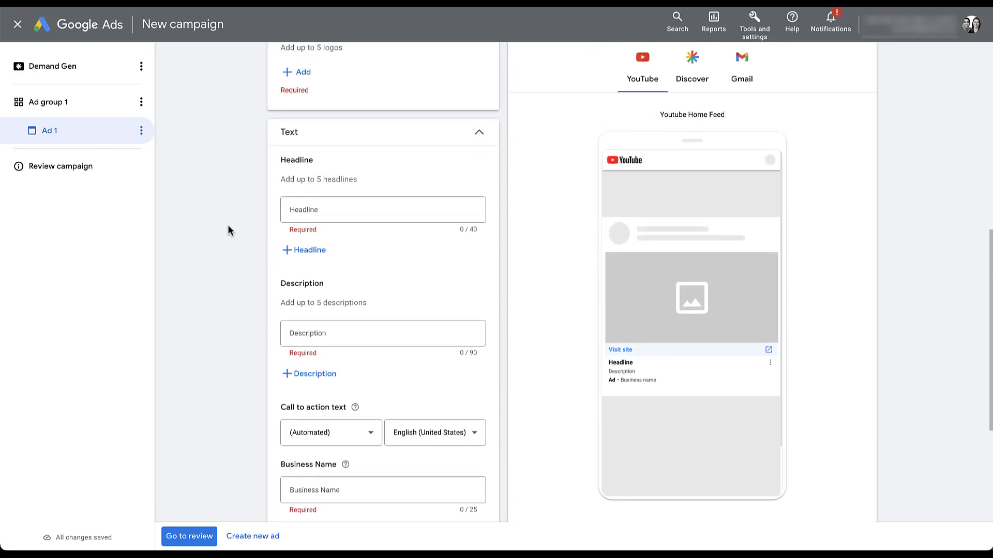
scroll(228, 224, up, 3)
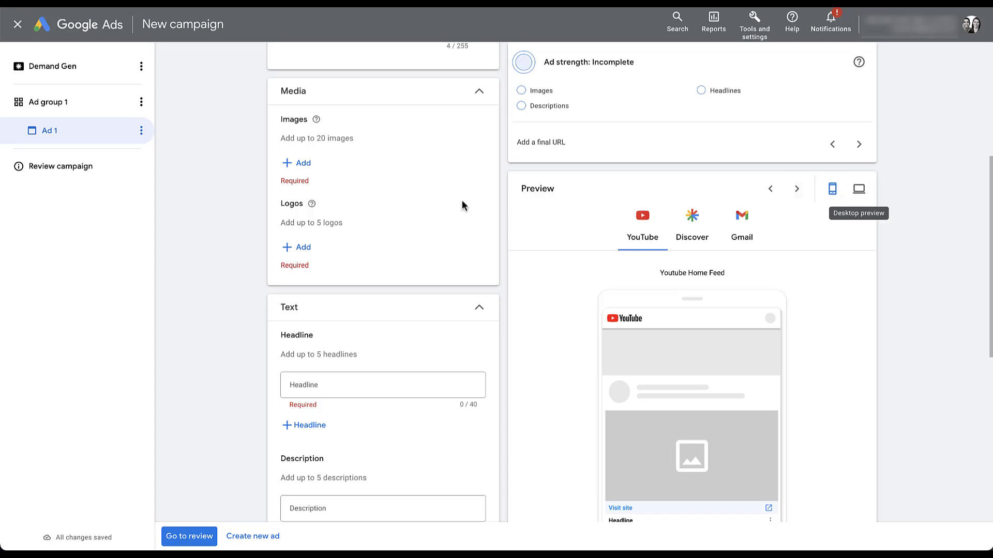
scroll(222, 148, up, 5)
scroll(222, 150, up, 1)
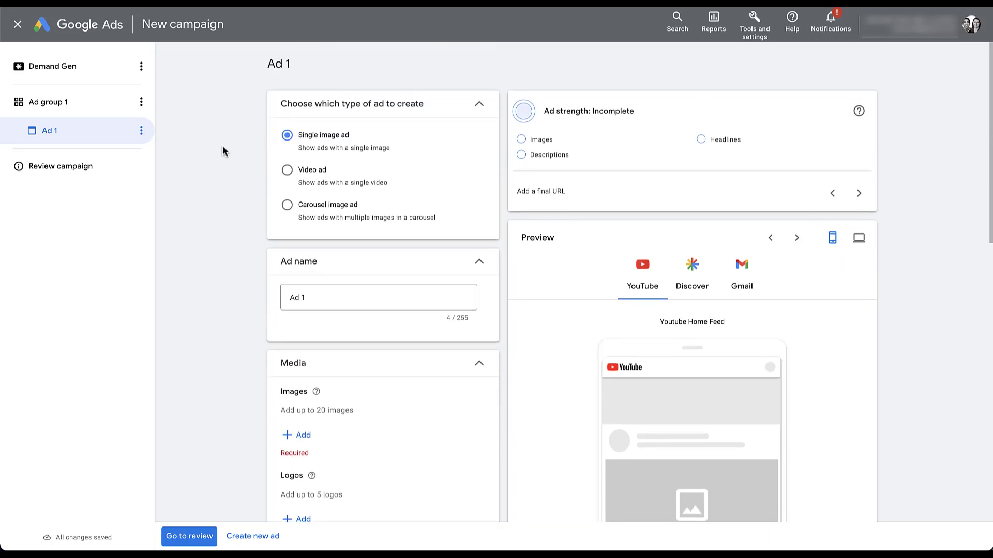
click(287, 170)
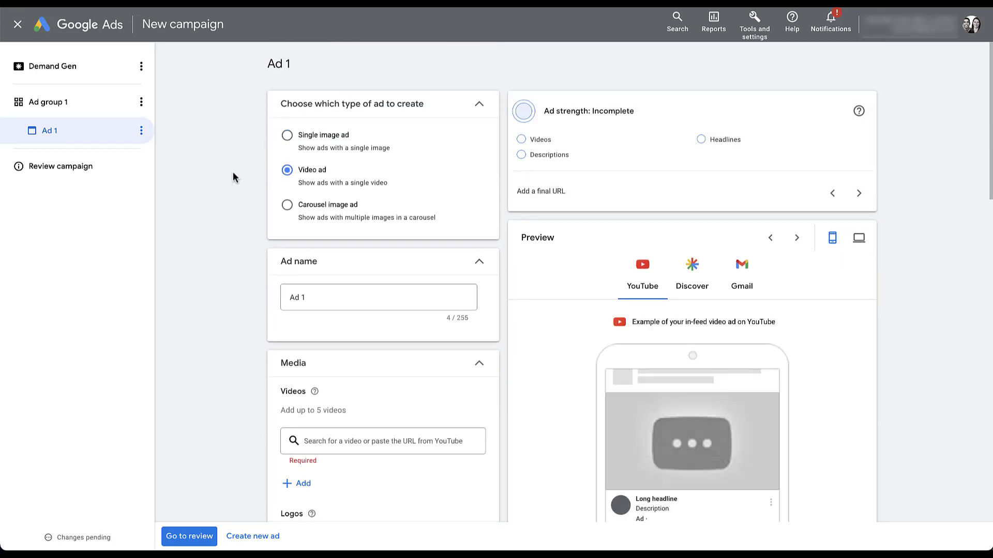
scroll(233, 175, down, 5)
scroll(233, 177, down, 1)
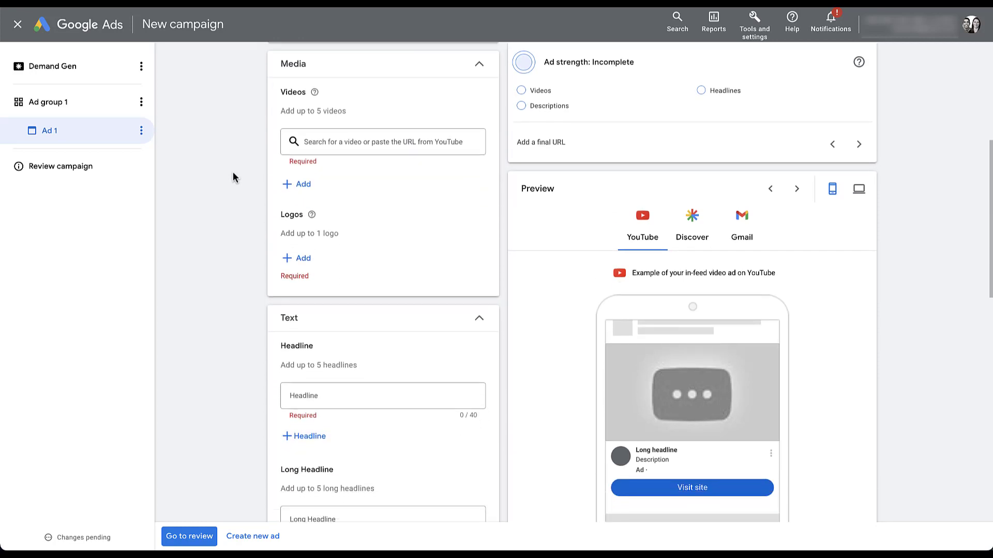
scroll(232, 178, down, 4)
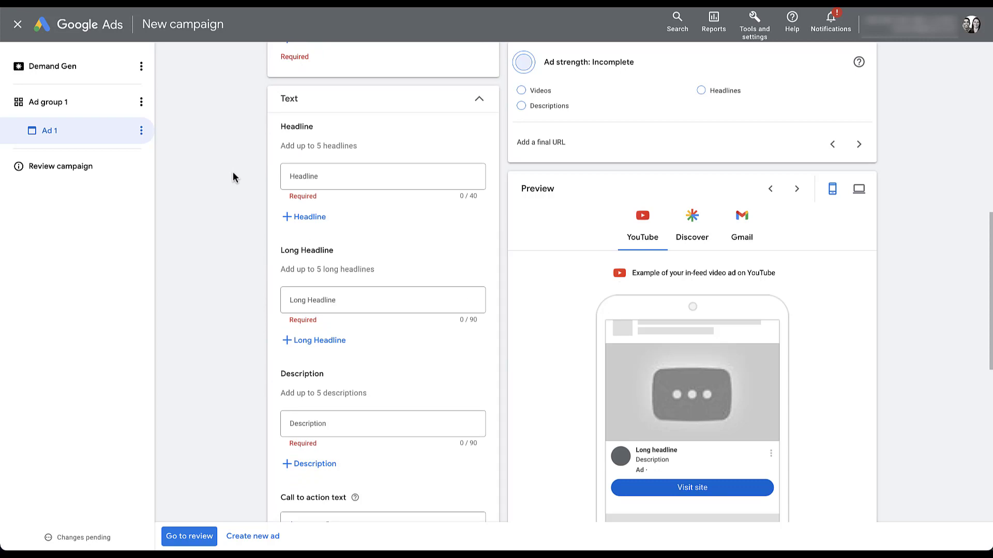
scroll(233, 177, down, 5)
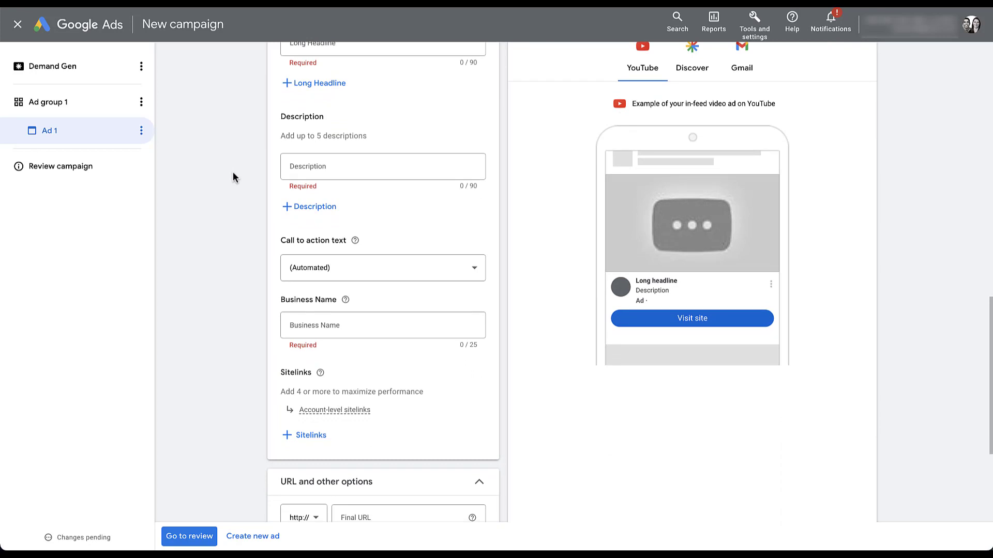
scroll(232, 178, up, 10)
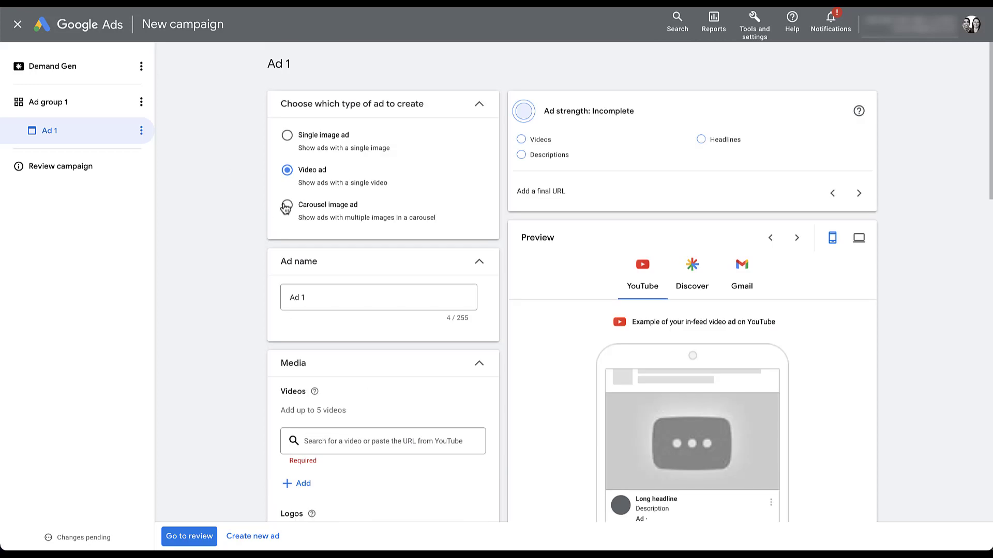
Step: Make Ad 1 a Carousel image ad, opening Card details but closing it without adding a card
click(286, 207)
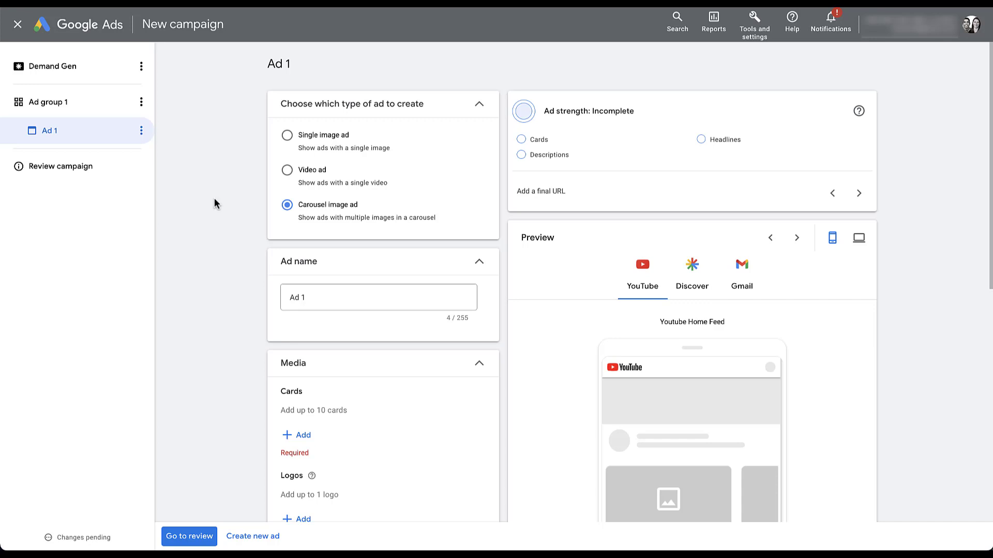
scroll(216, 203, down, 6)
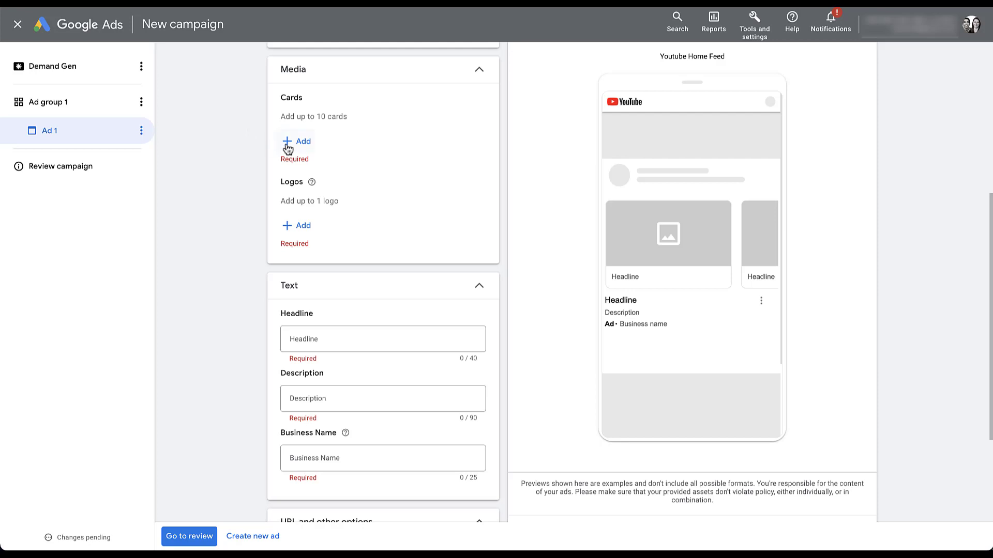
click(303, 145)
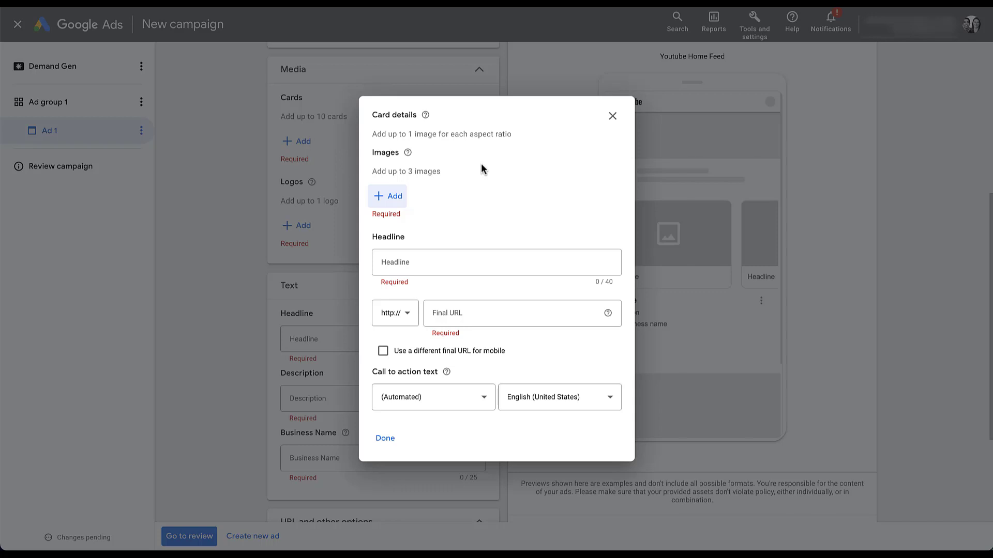
click(219, 154)
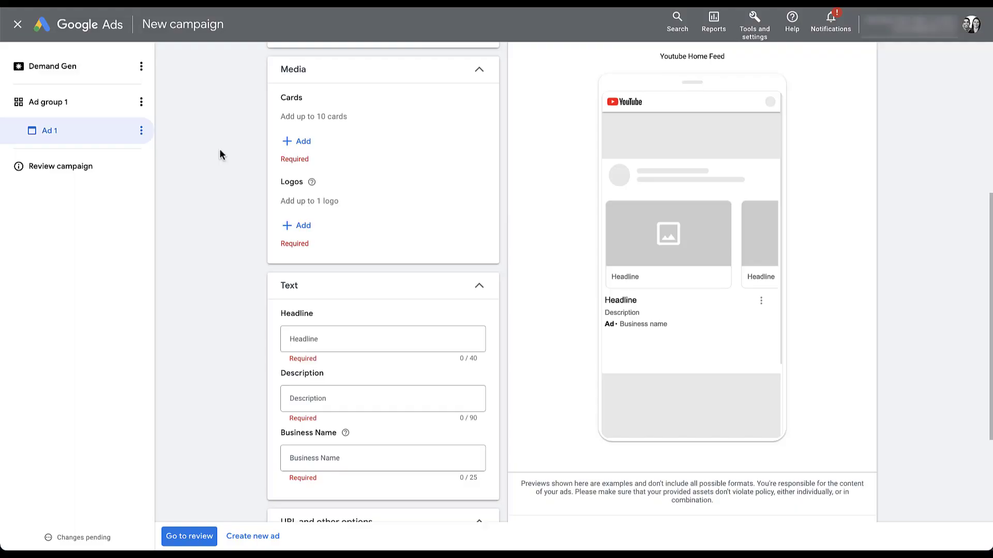
scroll(250, 224, down, 3)
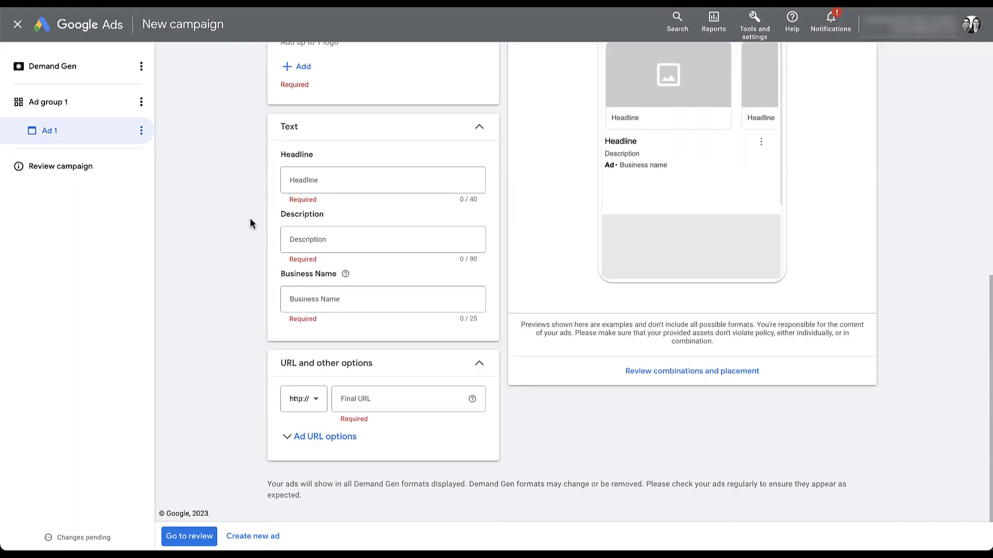